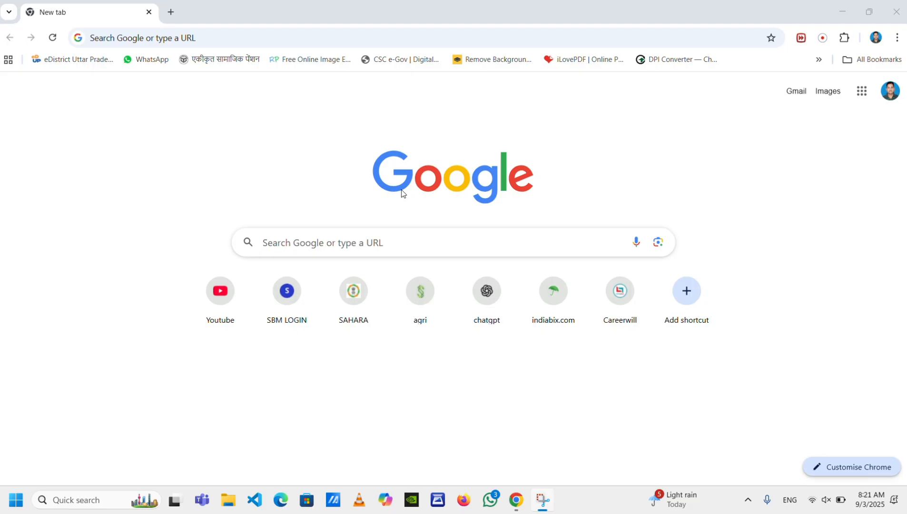
Search Google for 'csc uti pan card' and open the myutiitsl.com PAN apply result
left_click(376, 239)
type("csc uti")
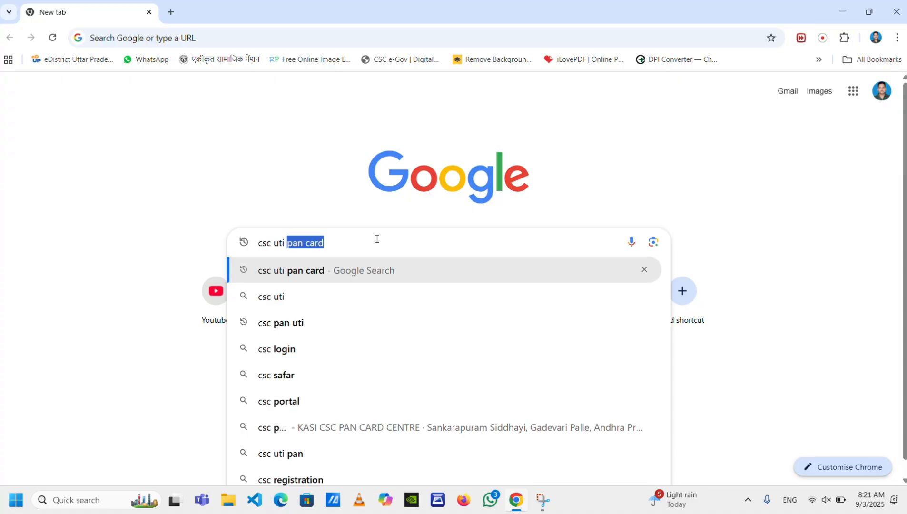
key("Right")
left_click(372, 271)
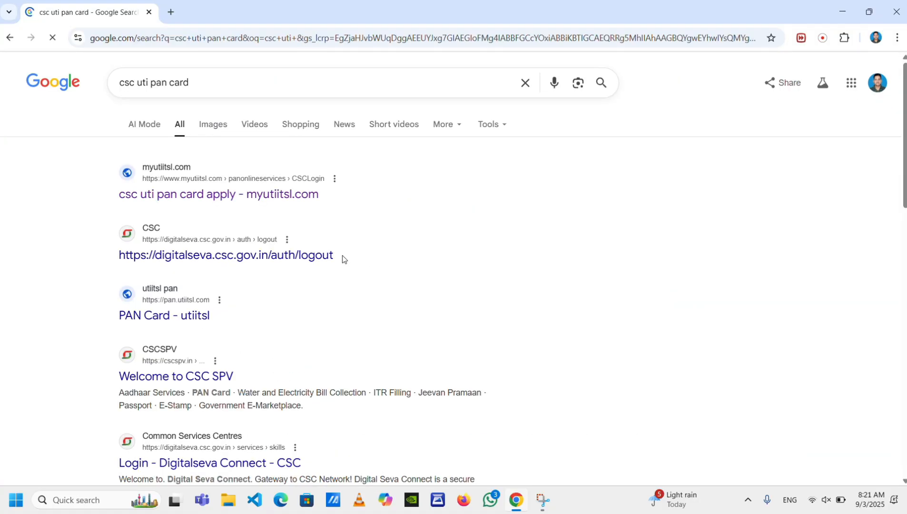
left_click(242, 199)
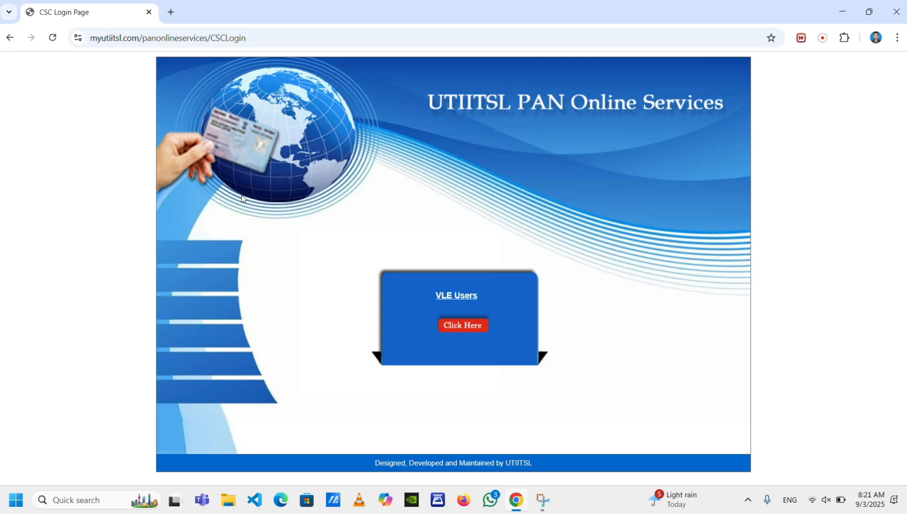
Sign in through the VLE login with the saved account credentials and the displayed captcha
left_click(461, 328)
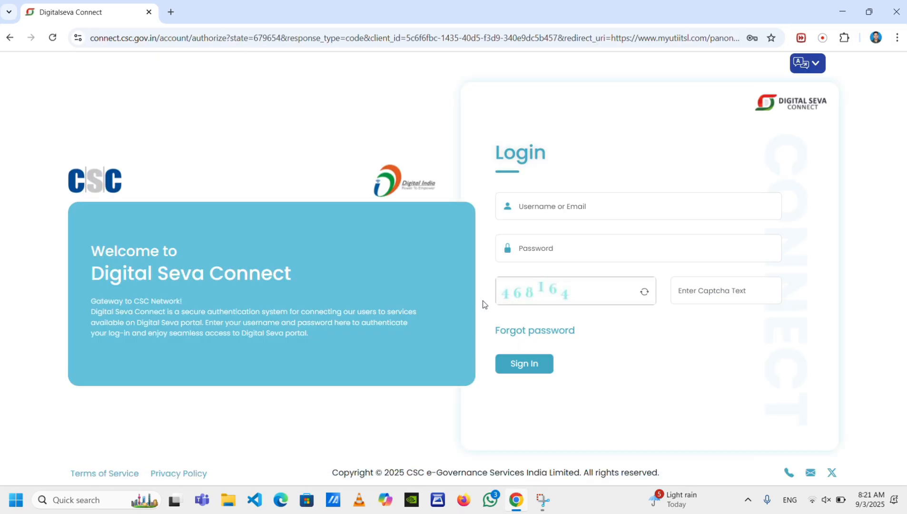
left_click(582, 211)
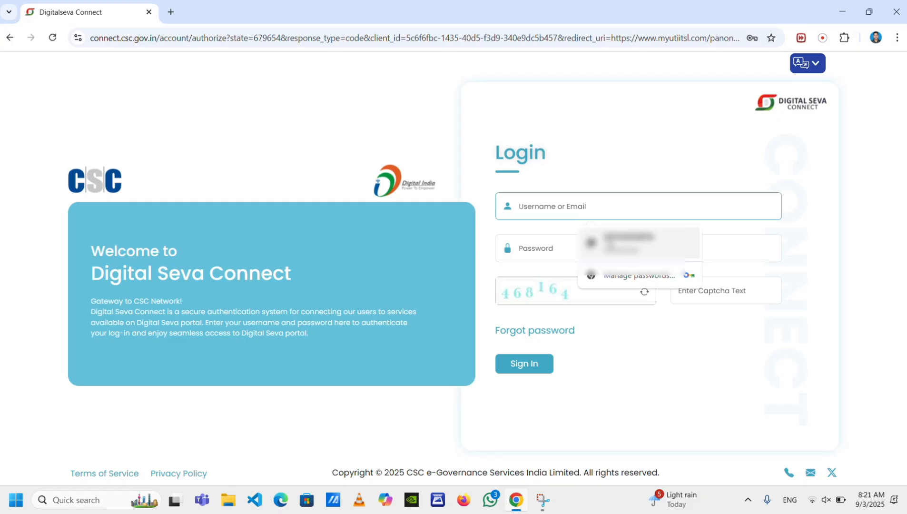
left_click(609, 242)
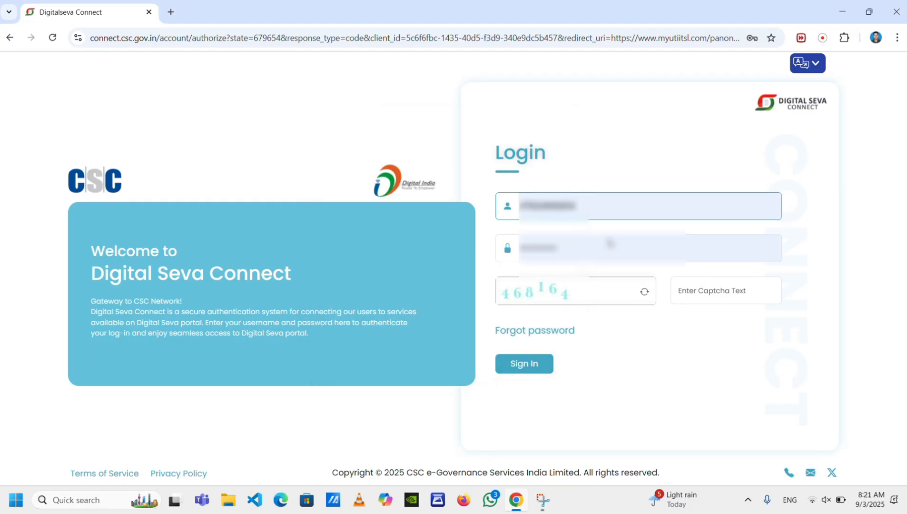
left_click(696, 289)
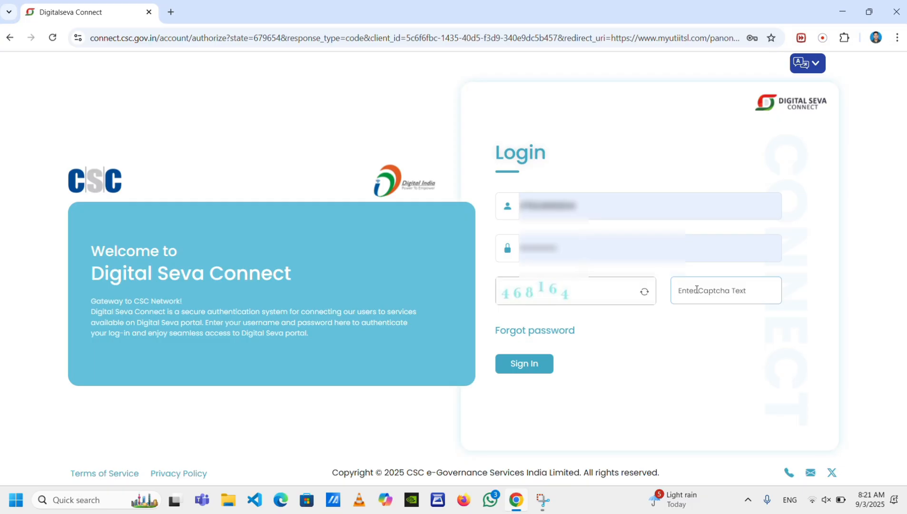
left_click(532, 364)
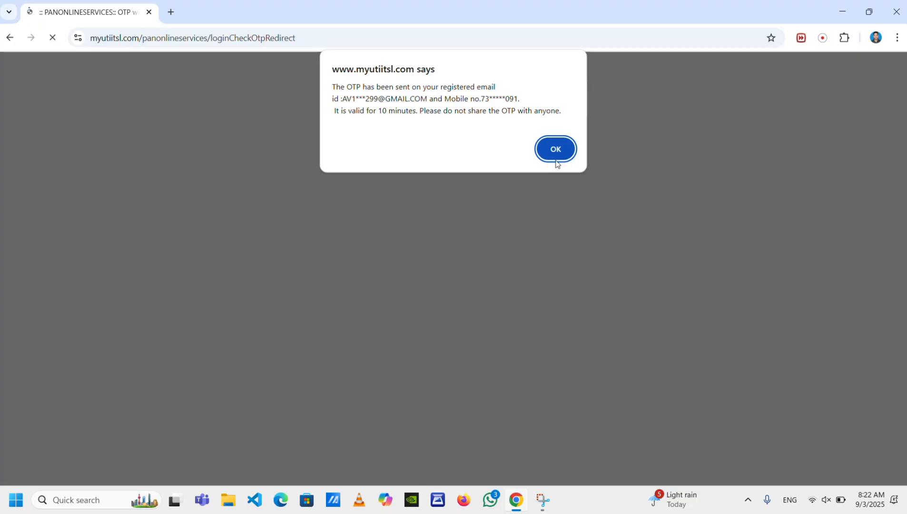
Verify the login with the received OTP to reach the VLE home page
left_click(555, 150)
left_click(478, 269)
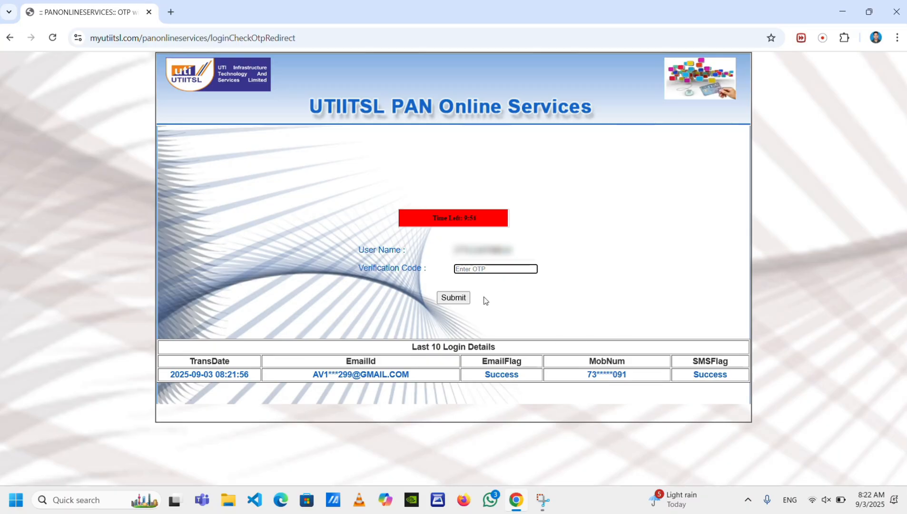
left_click(444, 300)
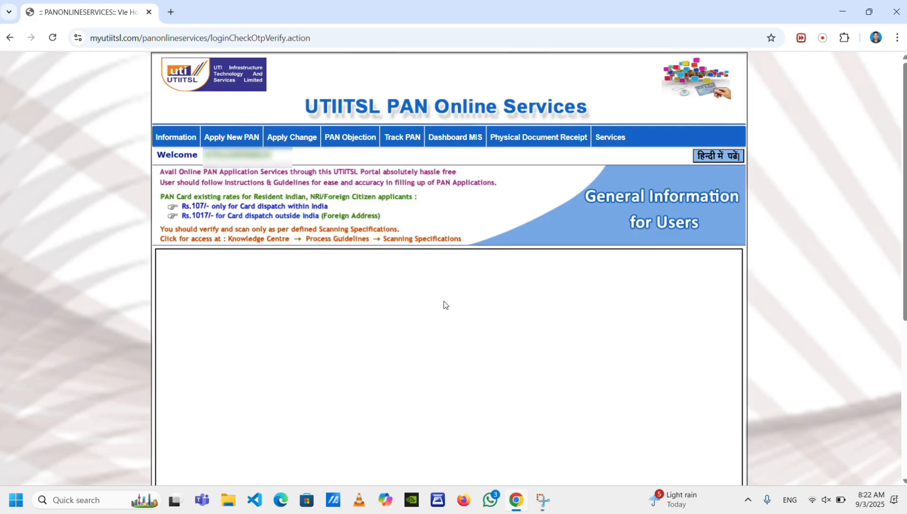
mouse_move(238, 135)
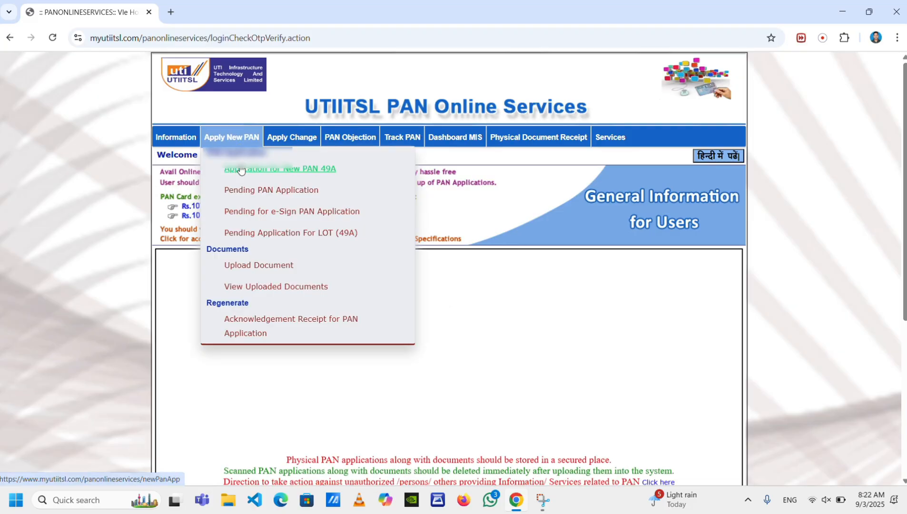
Start a new PAN 49A application and acknowledge both instruction notices
left_click(275, 170)
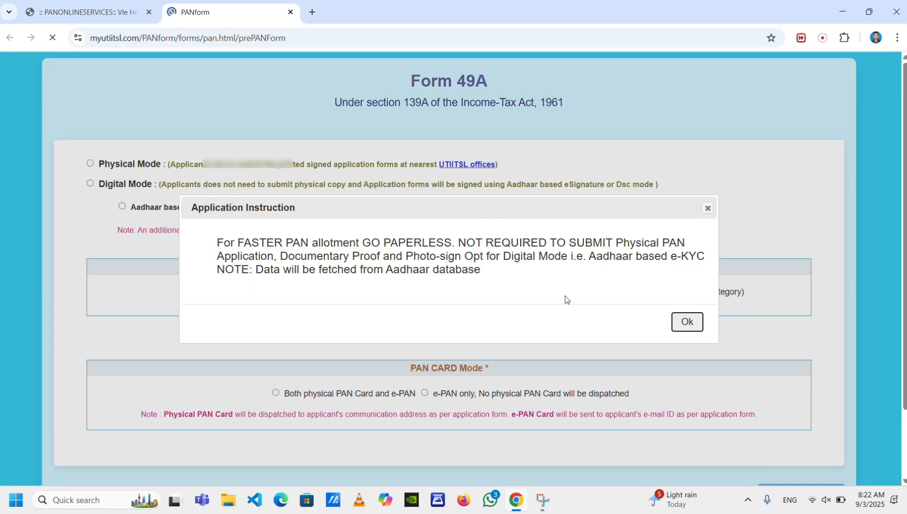
left_click(686, 321)
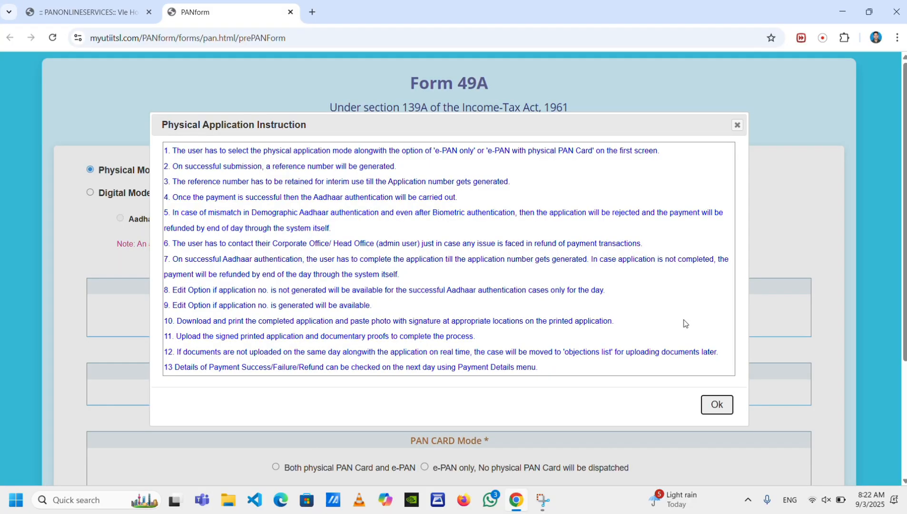
left_click(717, 406)
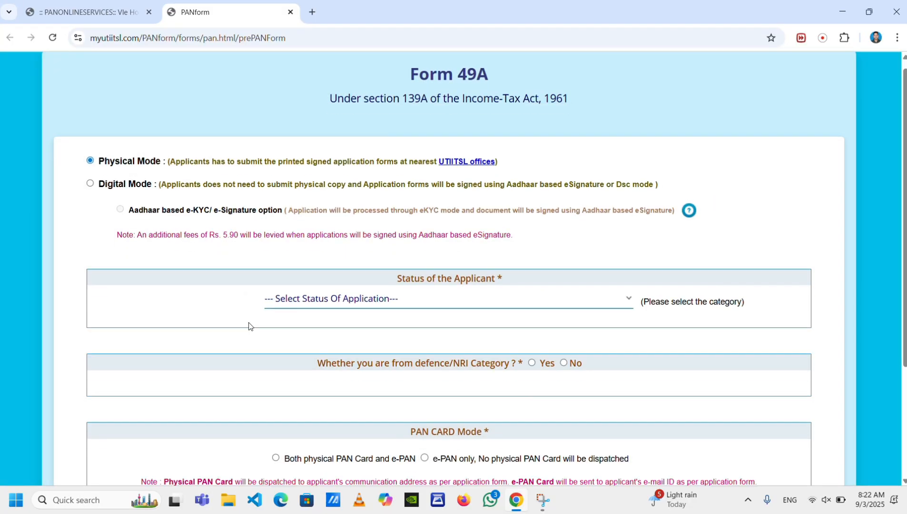
Choose Individual status with both physical PAN card and e-PAN, and submit the choices
scroll(214, 271, "down", 2)
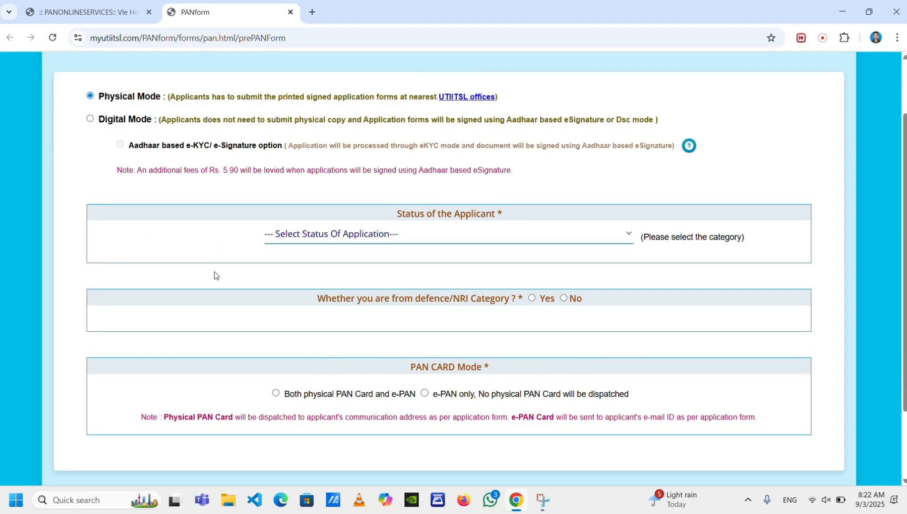
left_click(325, 237)
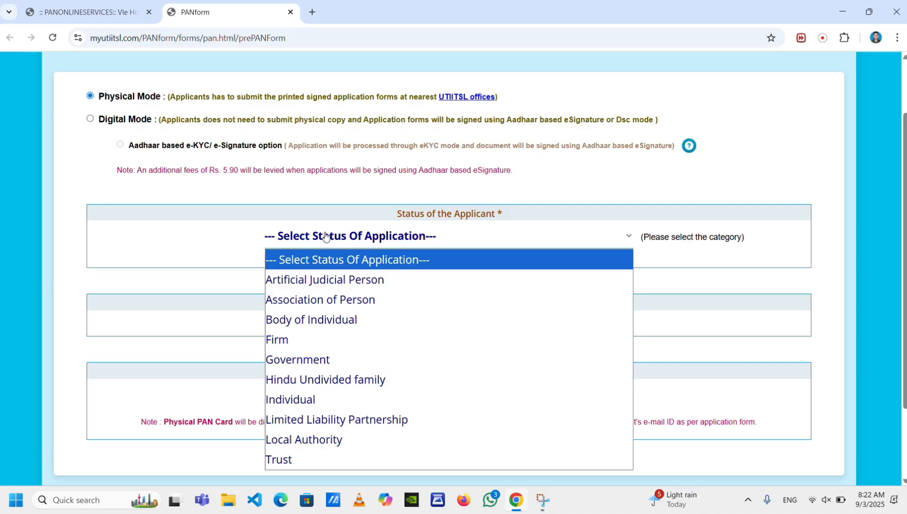
left_click(371, 398)
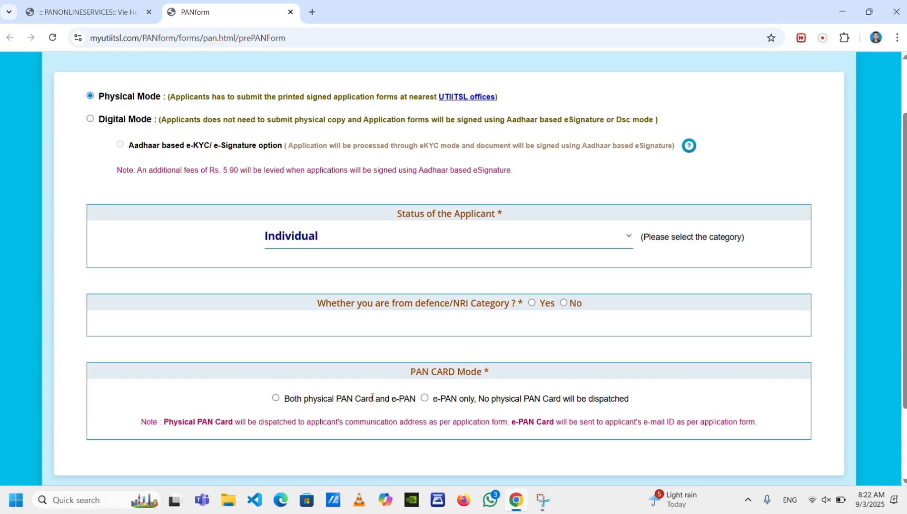
scroll(423, 342, "down", 2)
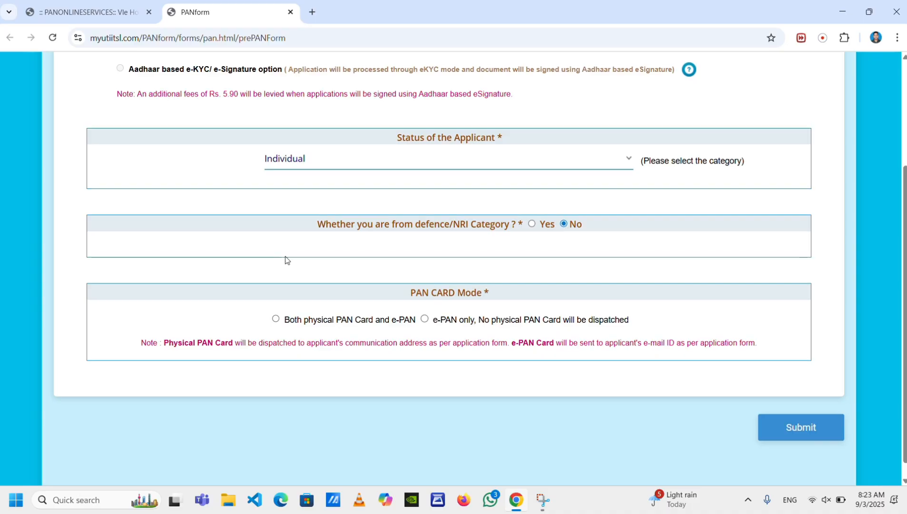
scroll(285, 260, "down", 1)
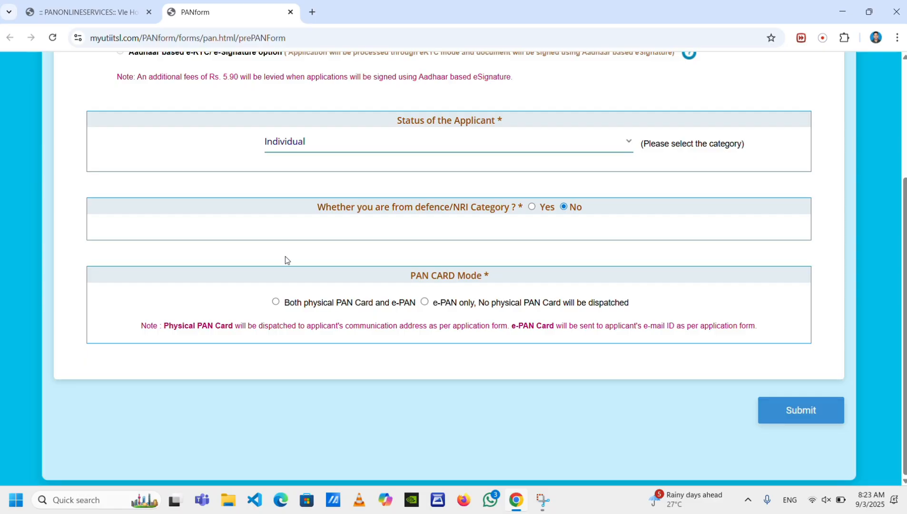
left_click(276, 302)
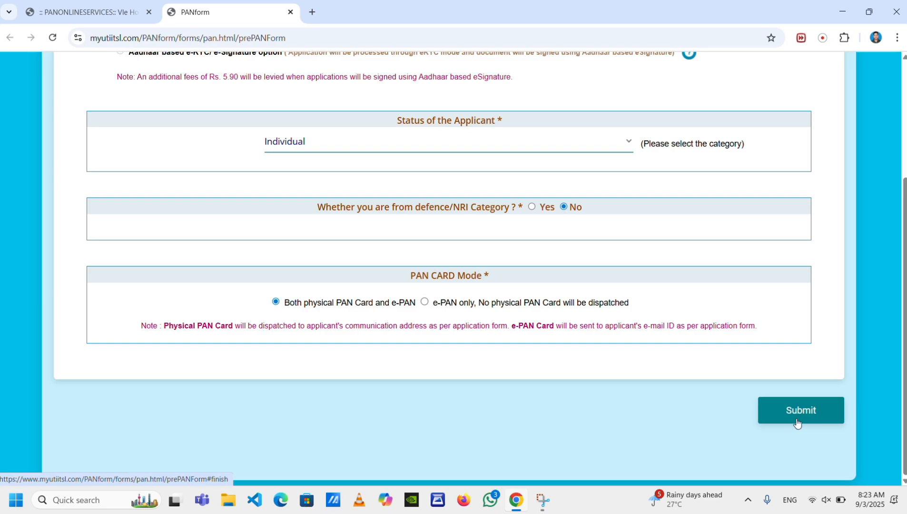
left_click(798, 423)
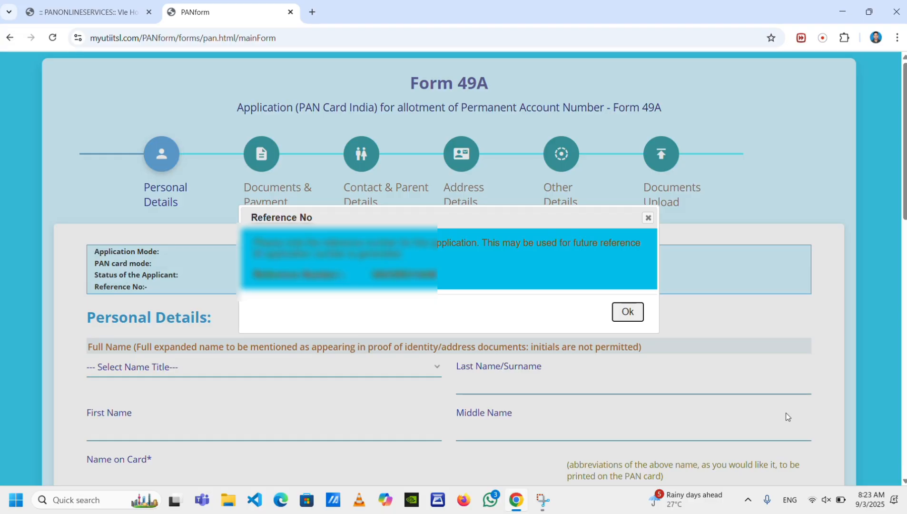
Dismiss the reference number notice and enter the applicant's name with title SHRI
left_click(627, 313)
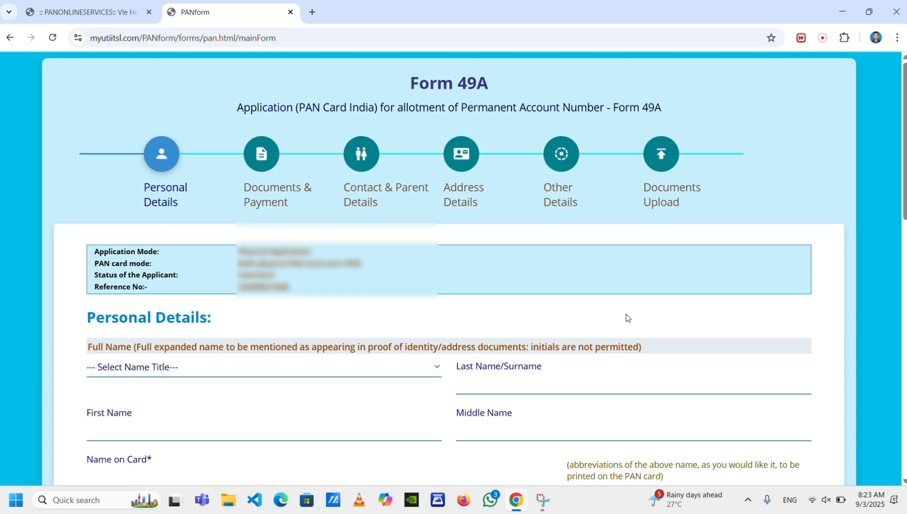
scroll(627, 318, "down", 3)
left_click(185, 211)
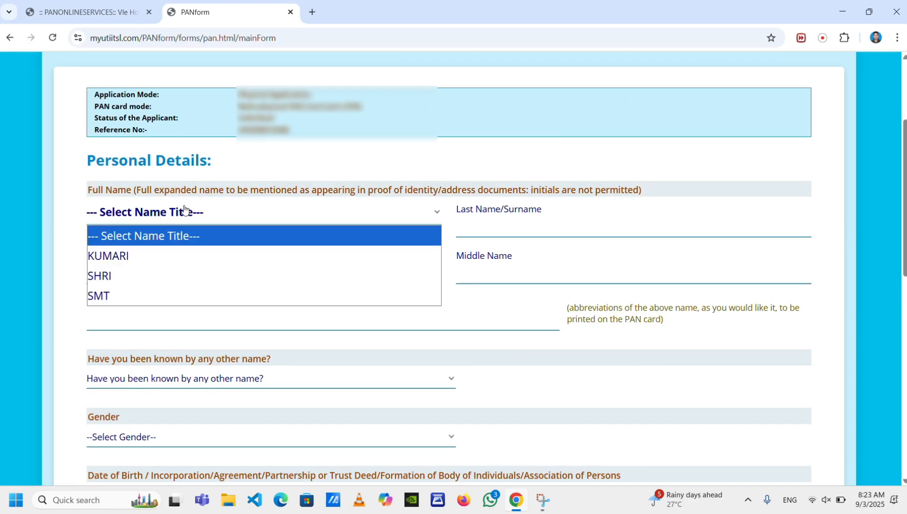
left_click(158, 274)
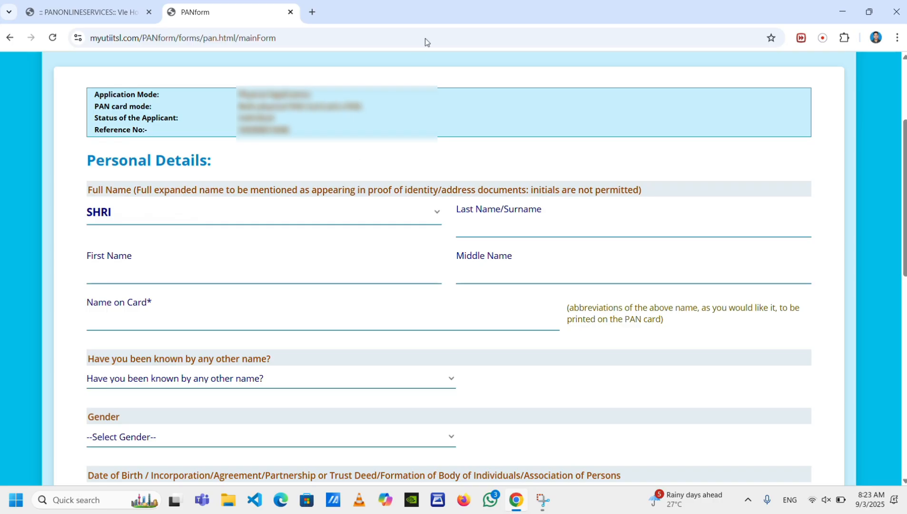
left_click(120, 273)
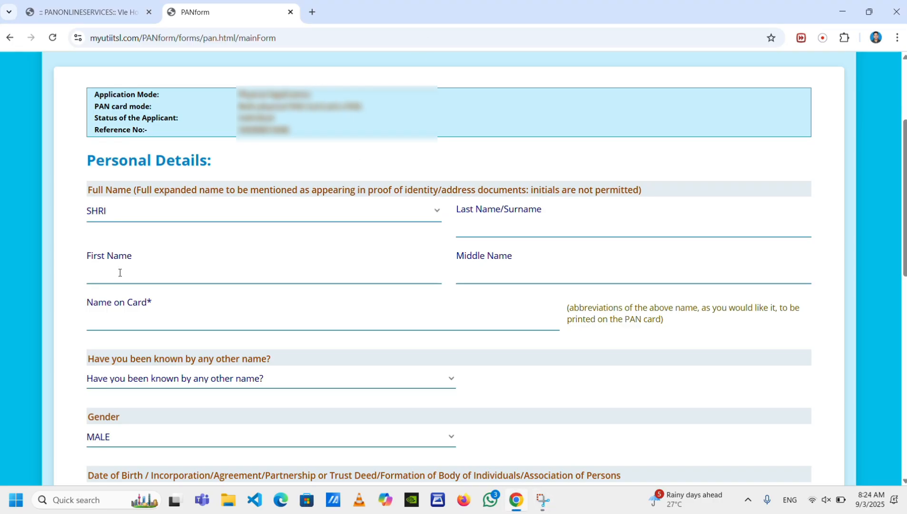
left_click(485, 274)
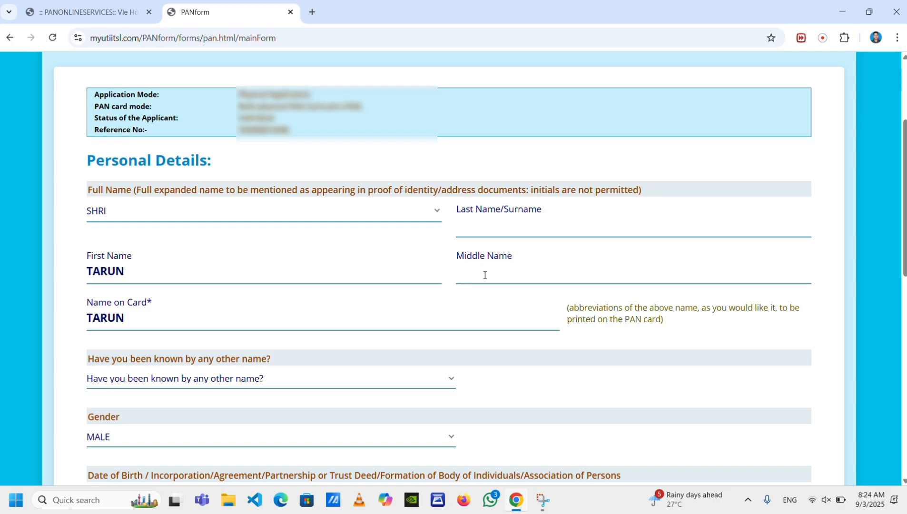
left_click(506, 227)
left_click(622, 275)
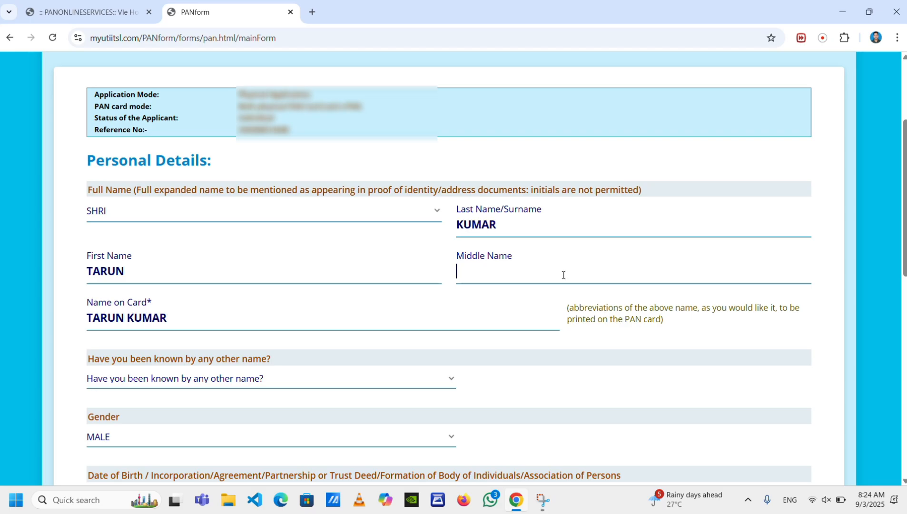
scroll(132, 324, "down", 2)
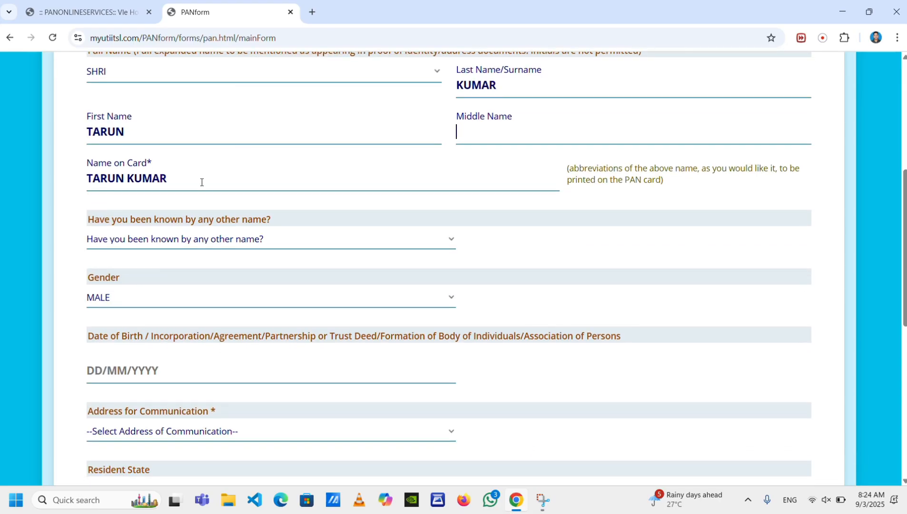
scroll(200, 186, "down", 1)
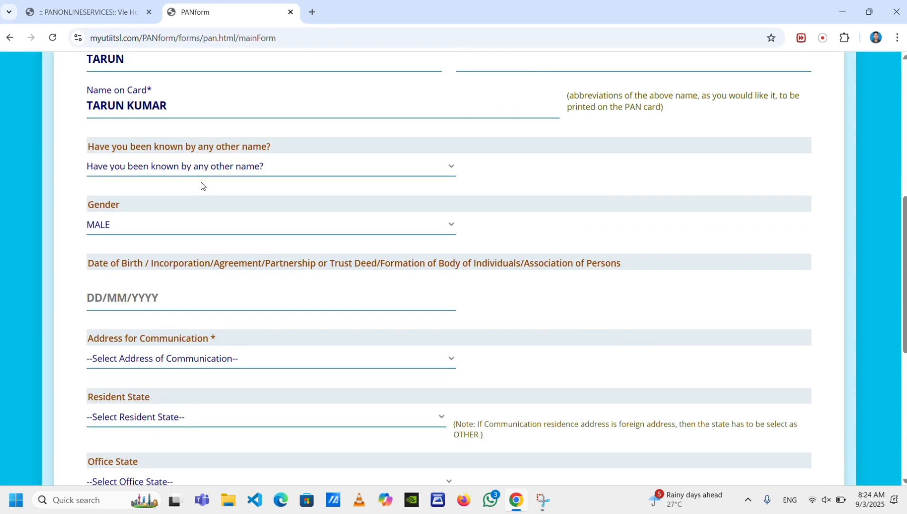
left_click(139, 170)
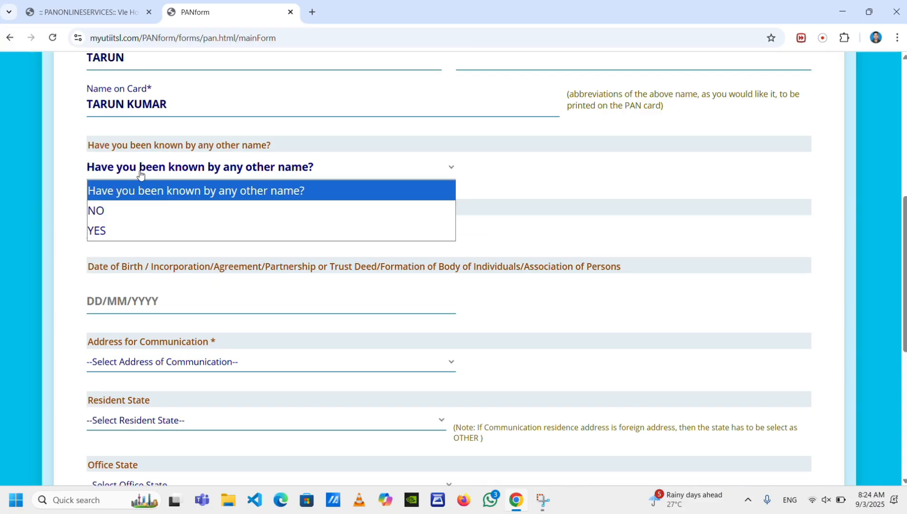
left_click(140, 208)
scroll(186, 209, "down", 1)
left_click(151, 236)
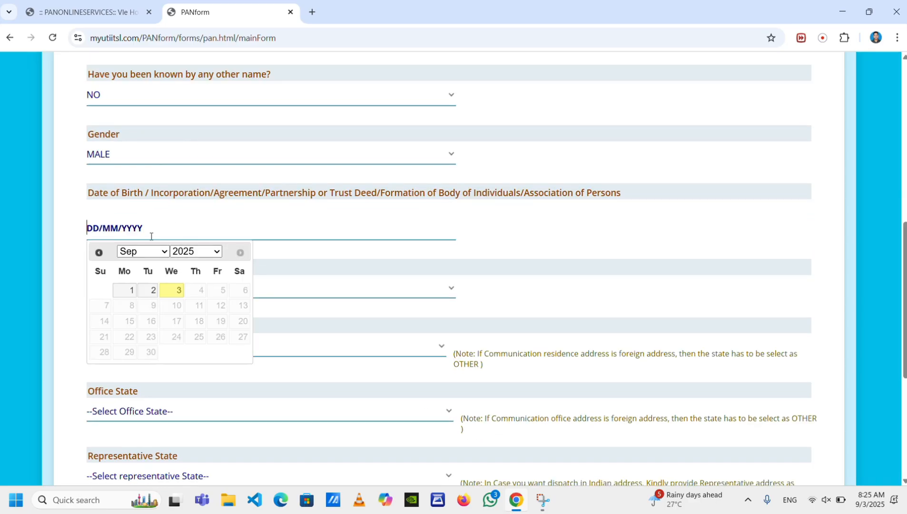
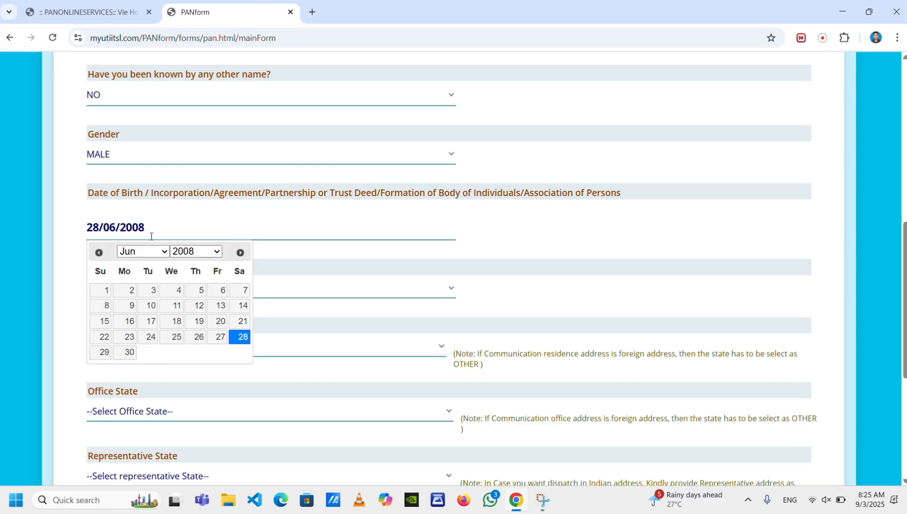
key("Tab")
scroll(515, 255, "down", 1)
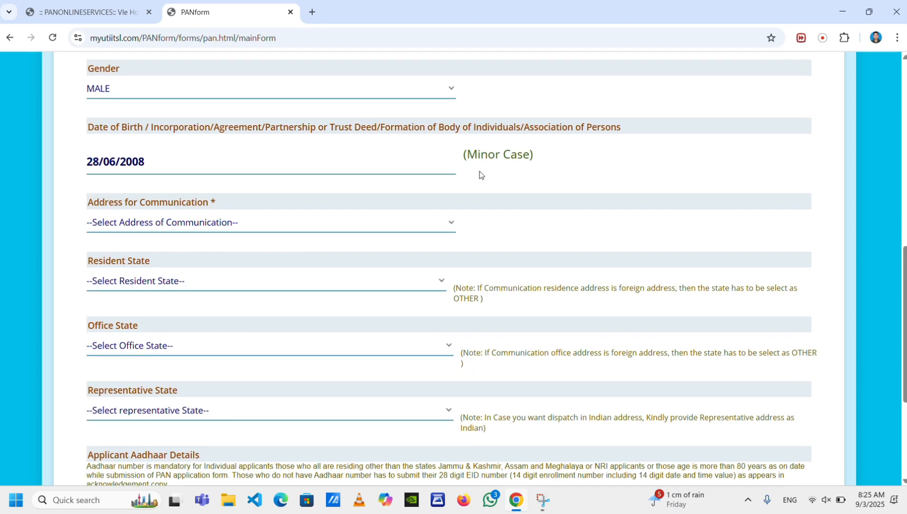
Set the communication address to RESIDENCE and the resident state to UTTAR PRADESH
scroll(481, 175, "down", 2)
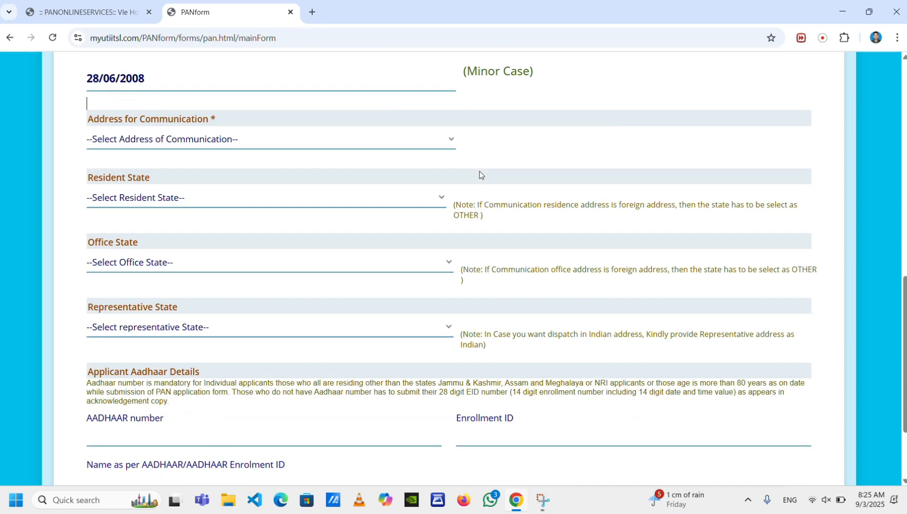
left_click(129, 138)
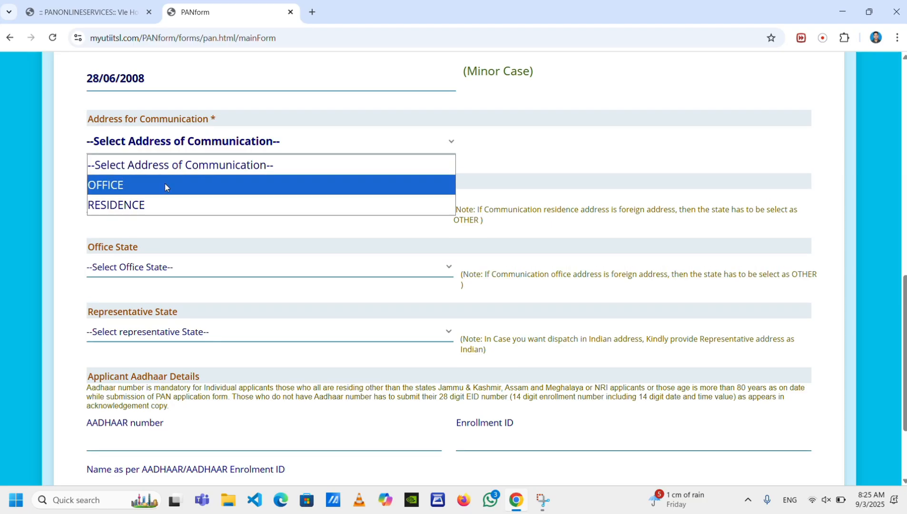
left_click(172, 208)
left_click(169, 212)
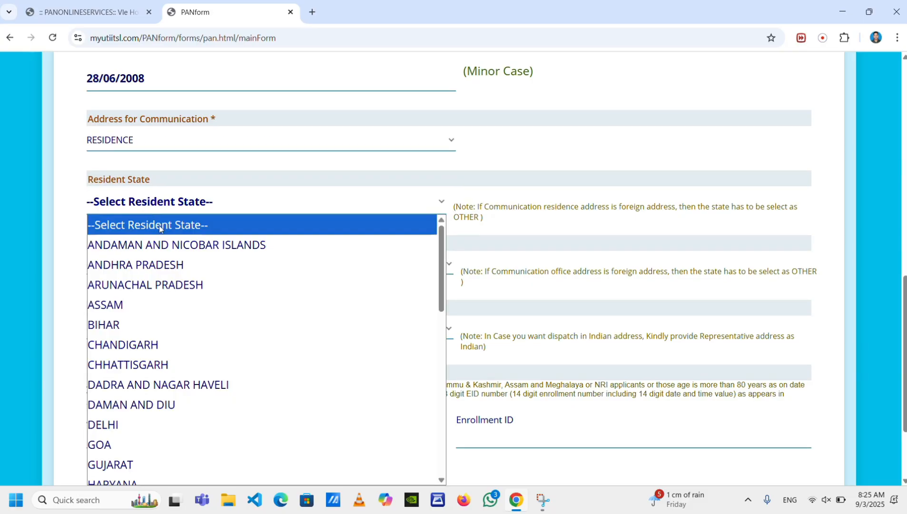
scroll(211, 370, "down", 6)
scroll(211, 370, "down", 4)
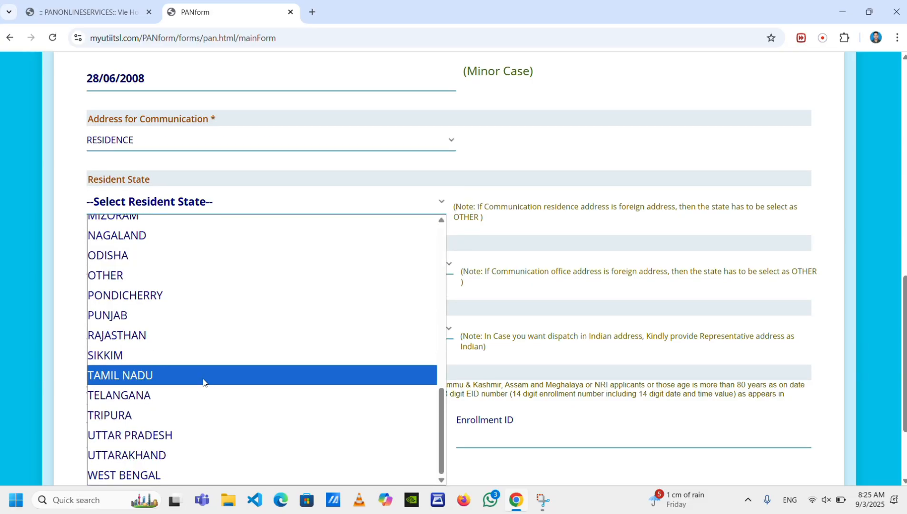
left_click(173, 434)
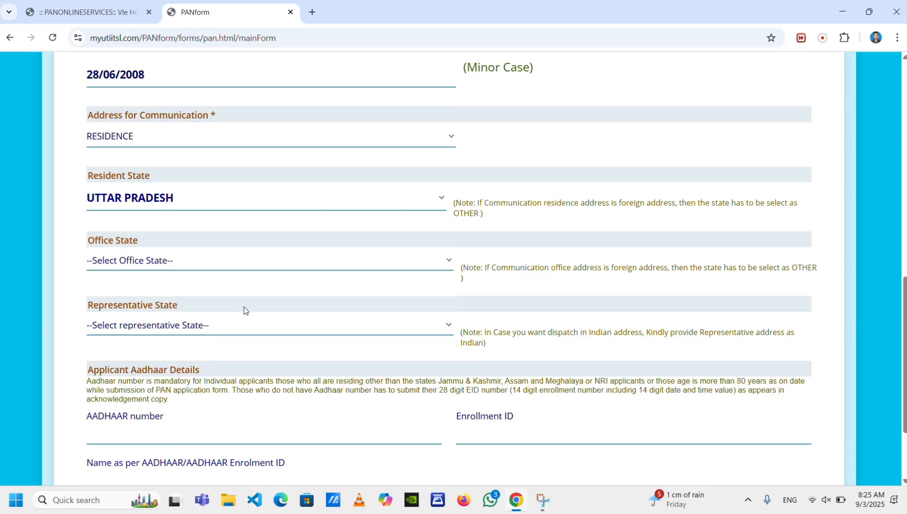
key("super+Tab")
left_click(244, 310)
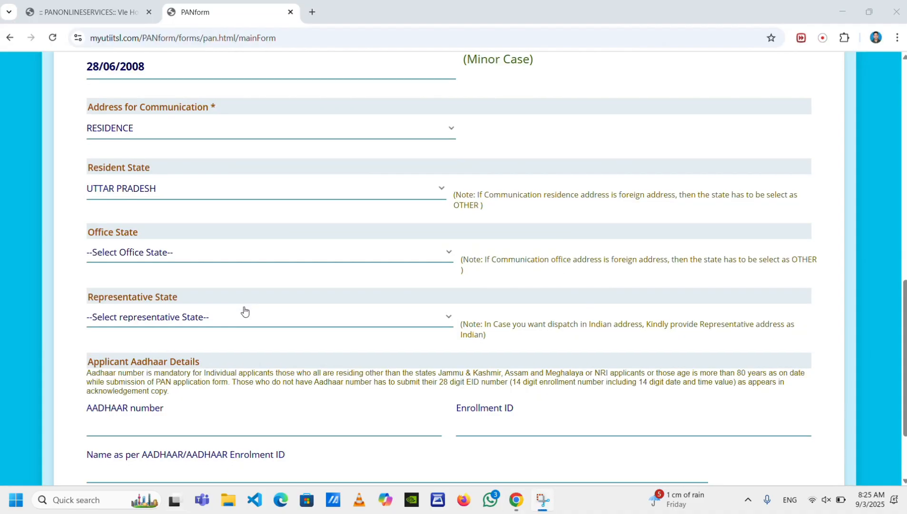
Set the representative state to UTTAR PRADESH
scroll(244, 311, "down", 1)
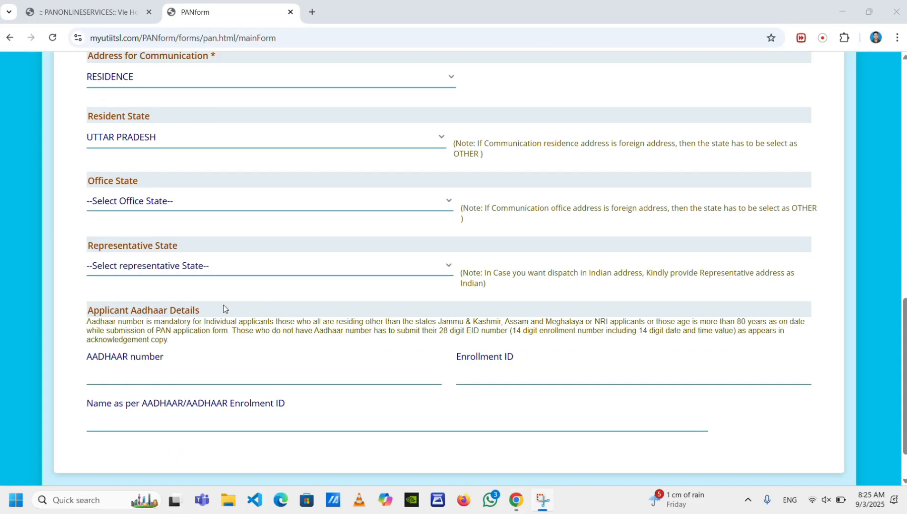
left_click(144, 280)
scroll(207, 202, "down", 8)
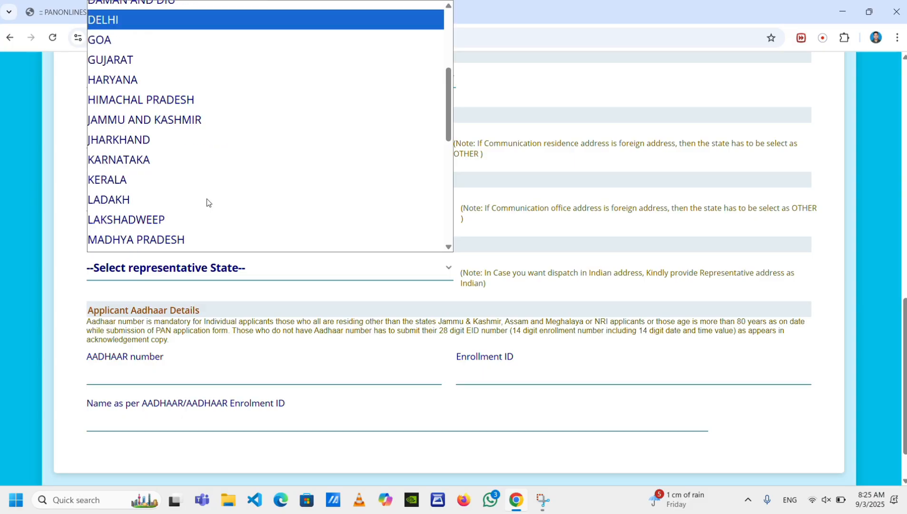
left_click(206, 202)
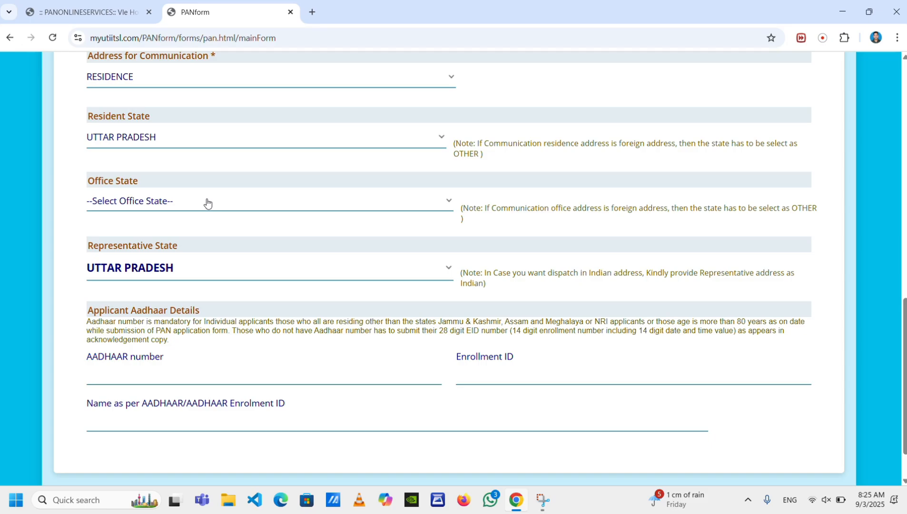
scroll(207, 202, "down", 2)
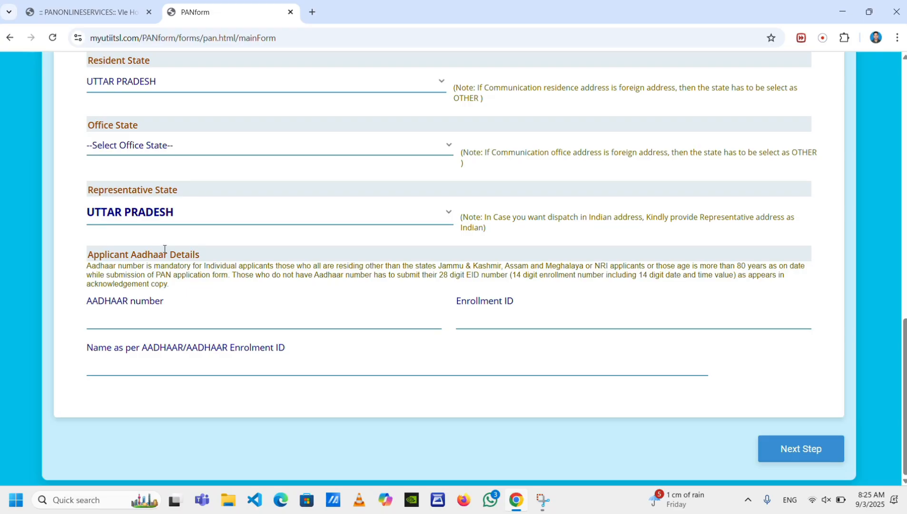
Enter and re-confirm the applicant's Aadhaar number, then type the applicant's name as per Aadhaar
left_click(146, 323)
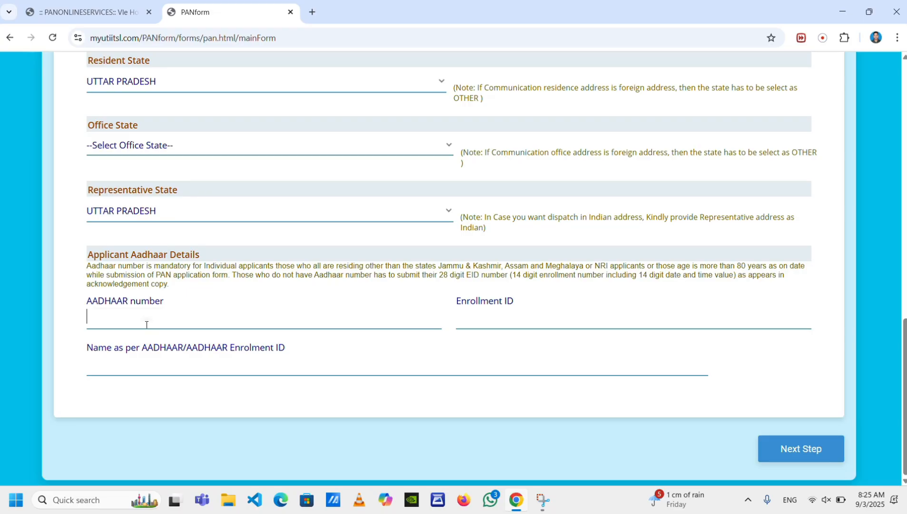
type("3")
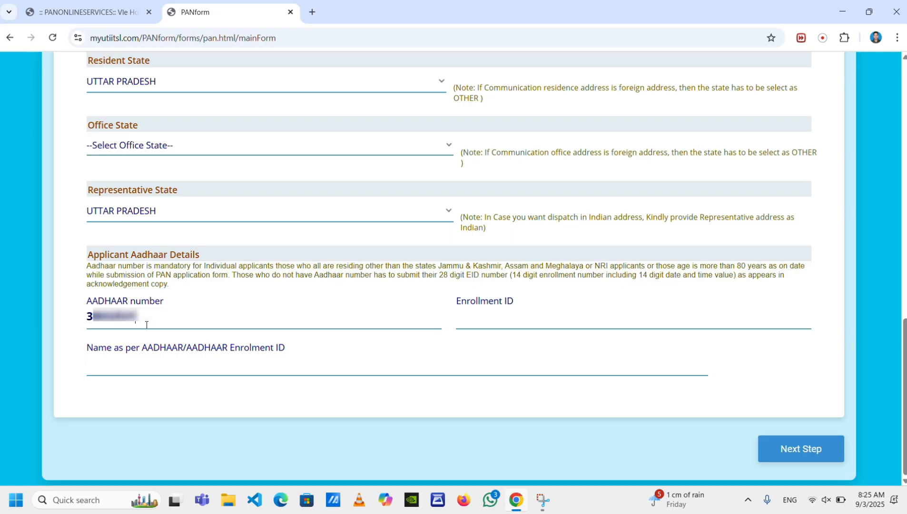
type("?")
key("BackSpace")
type("????")
key("Tab")
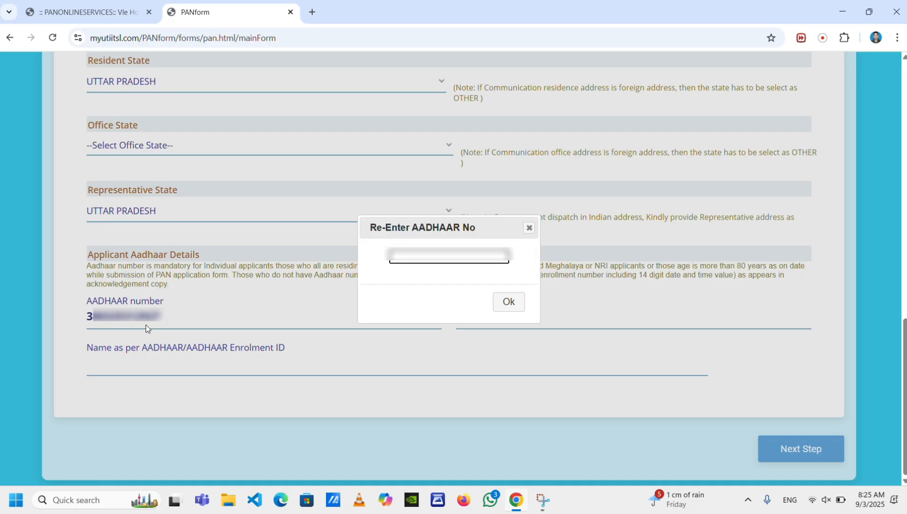
type("????????")
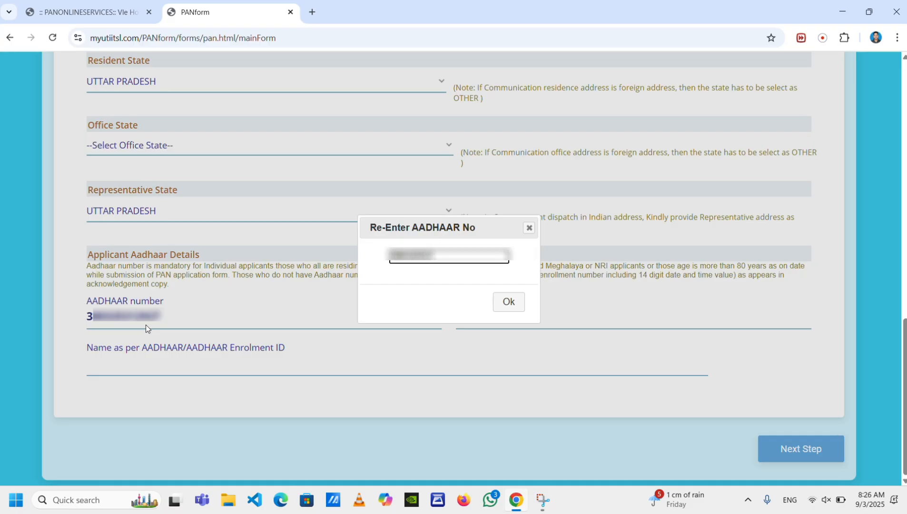
type("????")
left_click(508, 303)
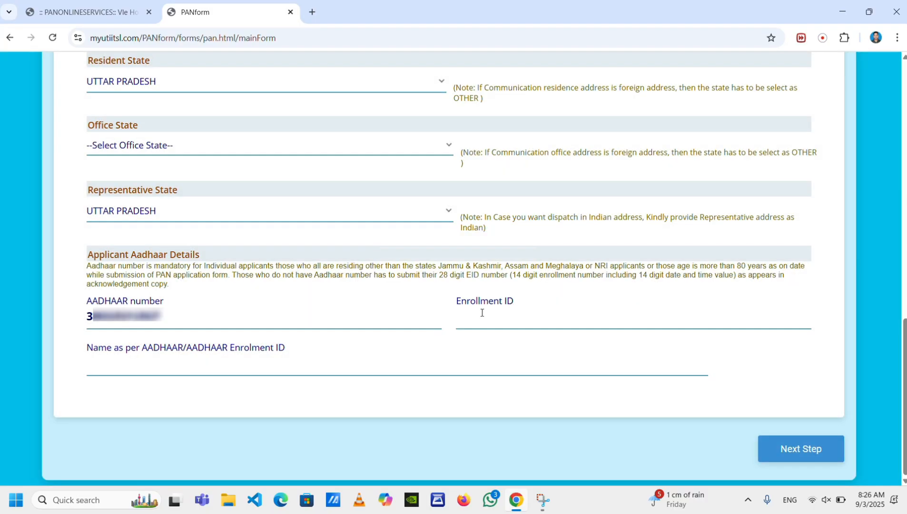
left_click(344, 366)
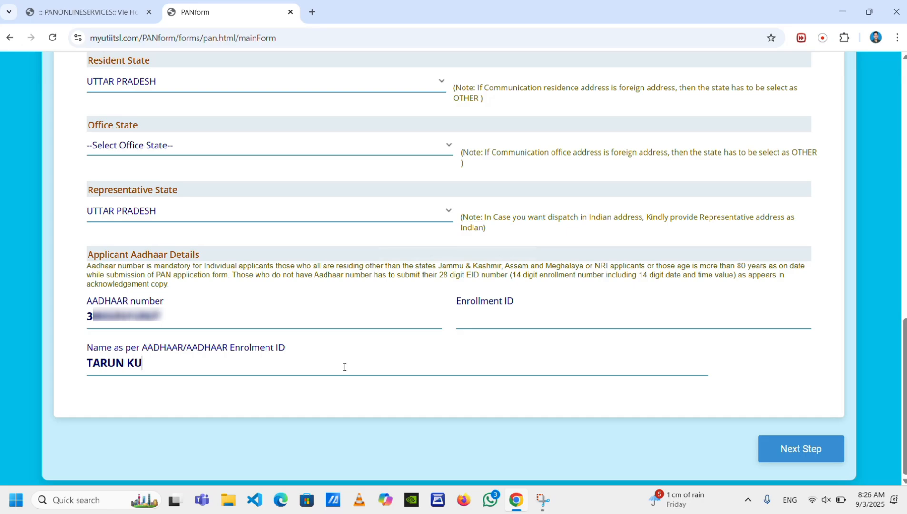
Choose 'AADHAAR Card issued by UIDAI (In Copy)' as address proof and proceed to the ₹97.37 payment
left_click(789, 446)
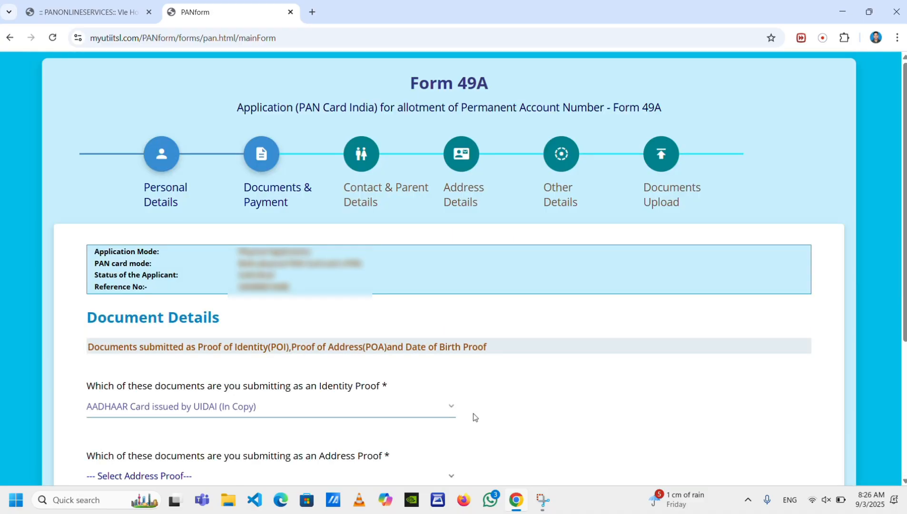
scroll(472, 416, "down", 4)
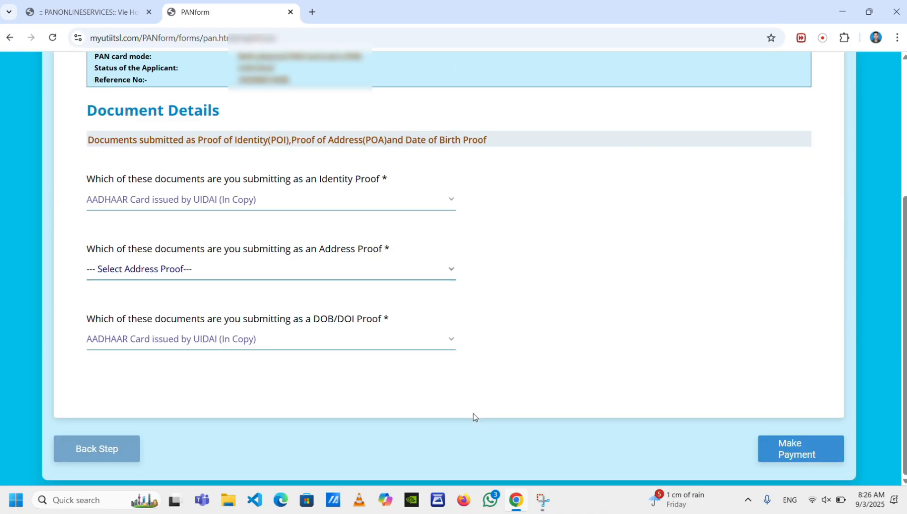
scroll(474, 413, "up", 2)
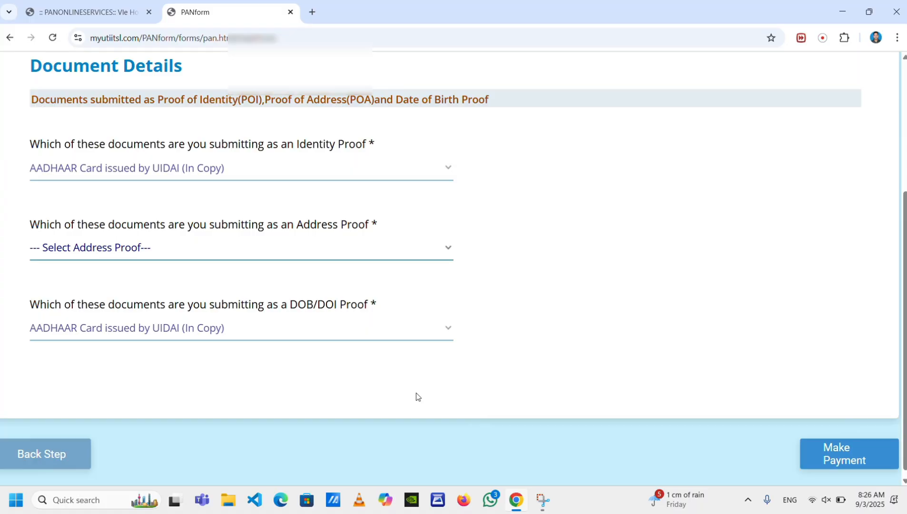
left_click(127, 245)
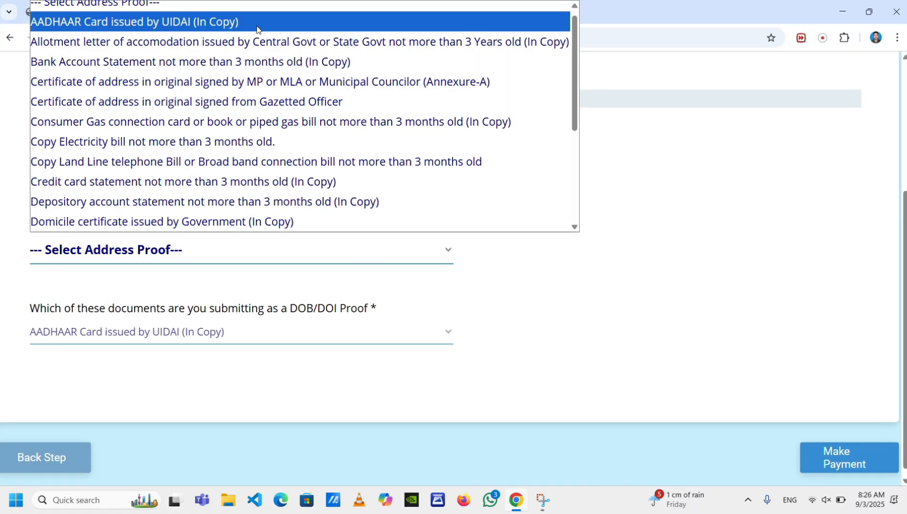
left_click(256, 26)
scroll(378, 164, "down", 1)
scroll(378, 164, "down", 1)
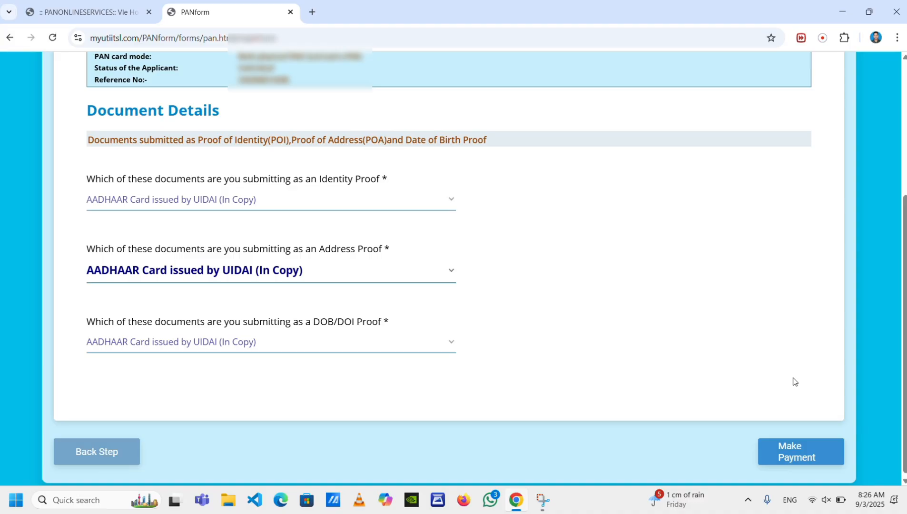
left_click(801, 452)
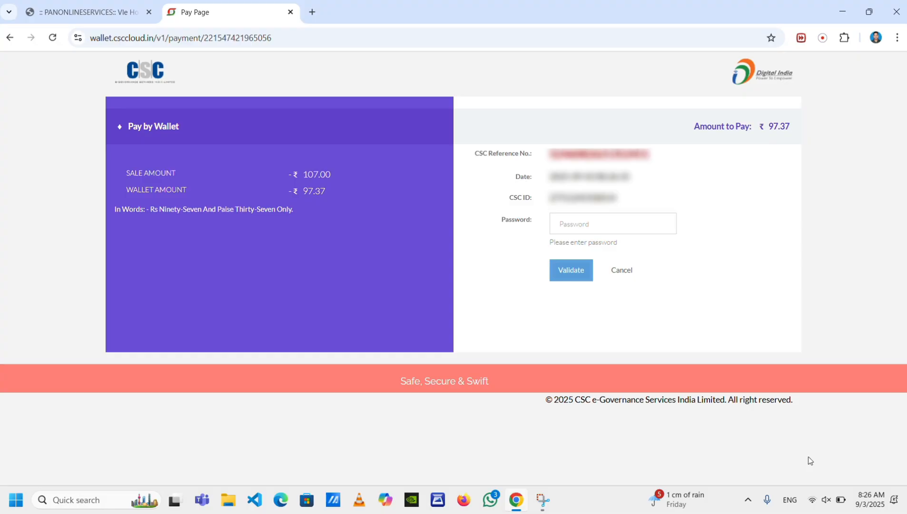
Pay the ₹97.37 fee from the CSC Wallet using the wallet password and PIN
left_click(646, 226)
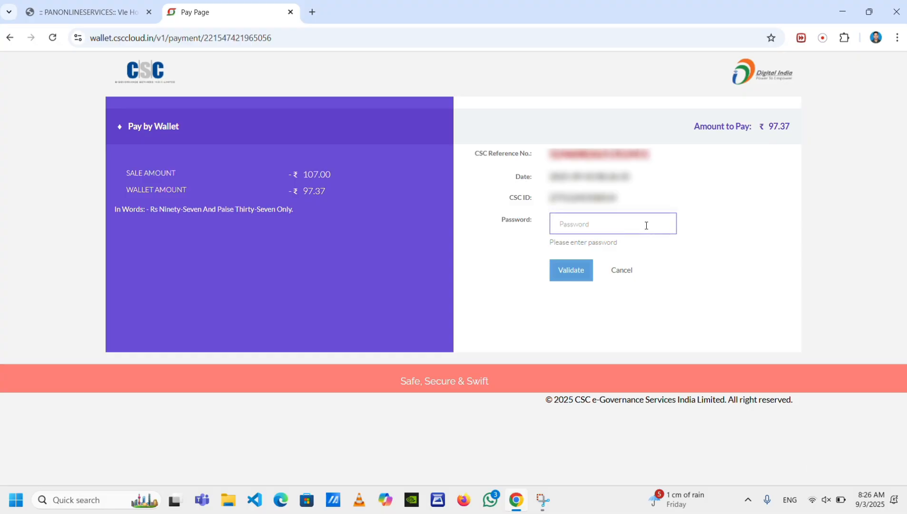
type("•••••••••••")
left_click(559, 273)
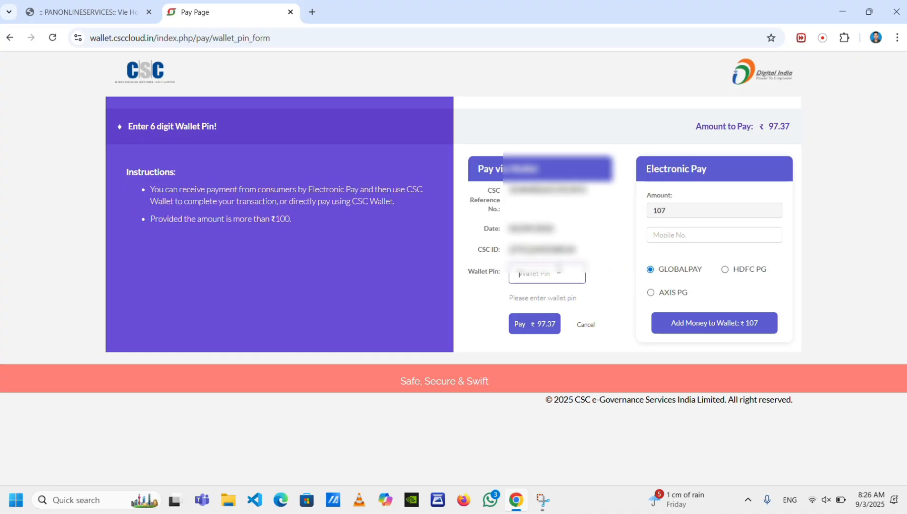
type("••••••")
left_click(533, 324)
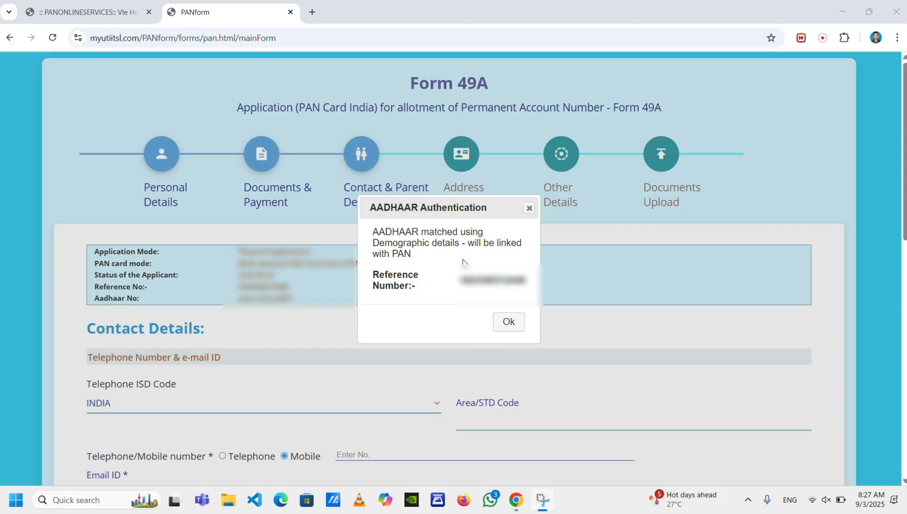
Dismiss the Aadhaar notice, then enter Area/STD Code 91 and the applicant's e-mail address
left_click(508, 327)
scroll(510, 328, "down", 2)
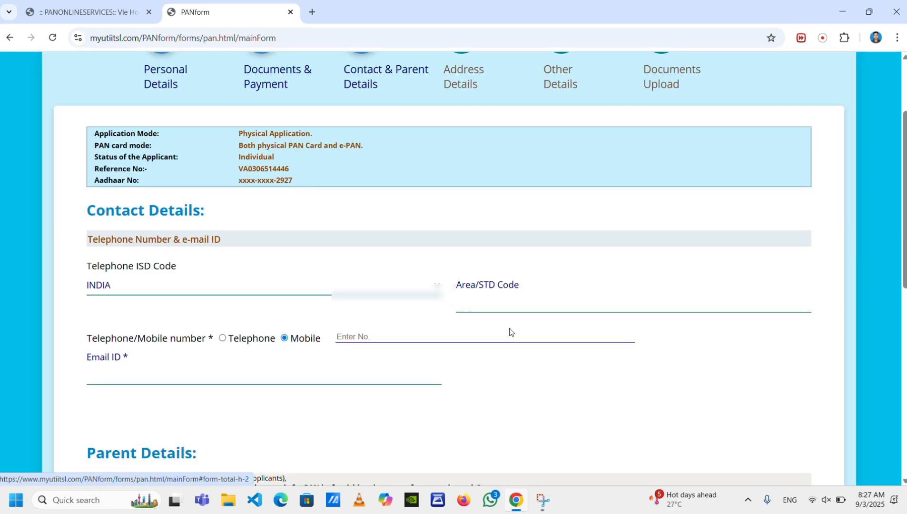
left_click(485, 301)
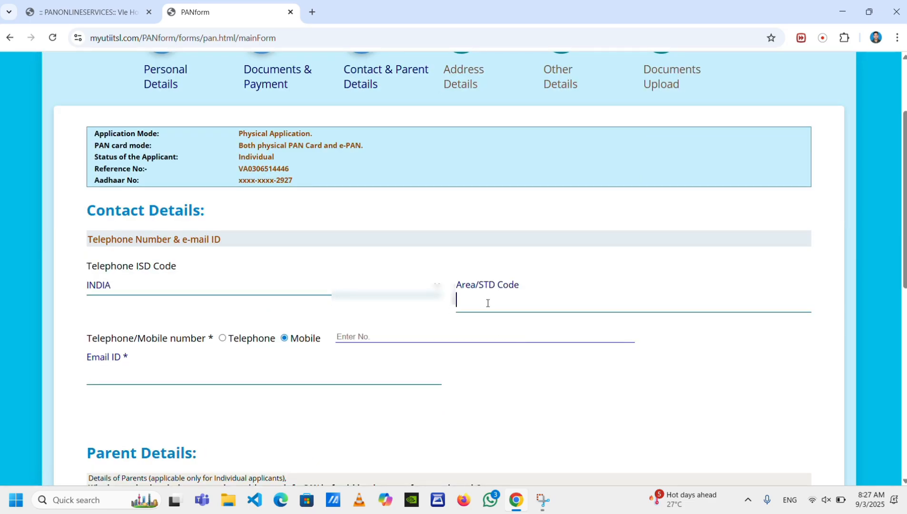
type("91")
scroll(487, 305, "down", 1)
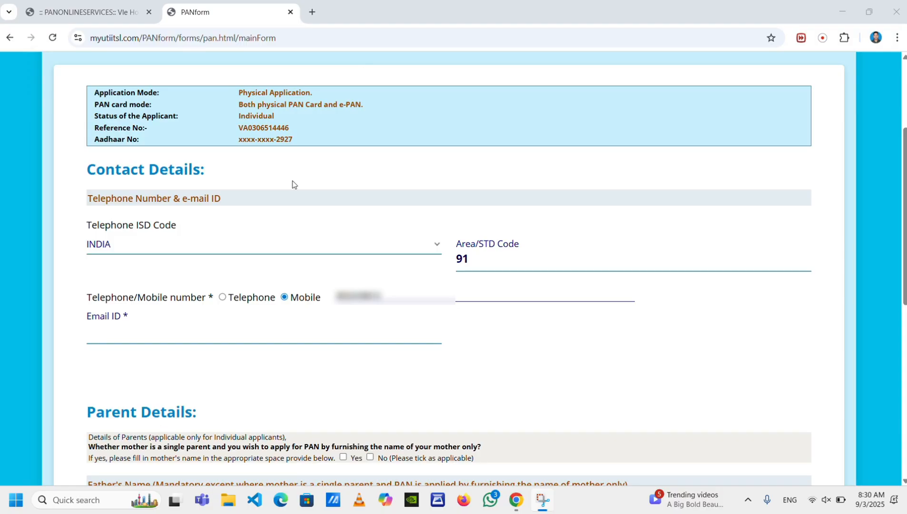
scroll(281, 183, "down", 3)
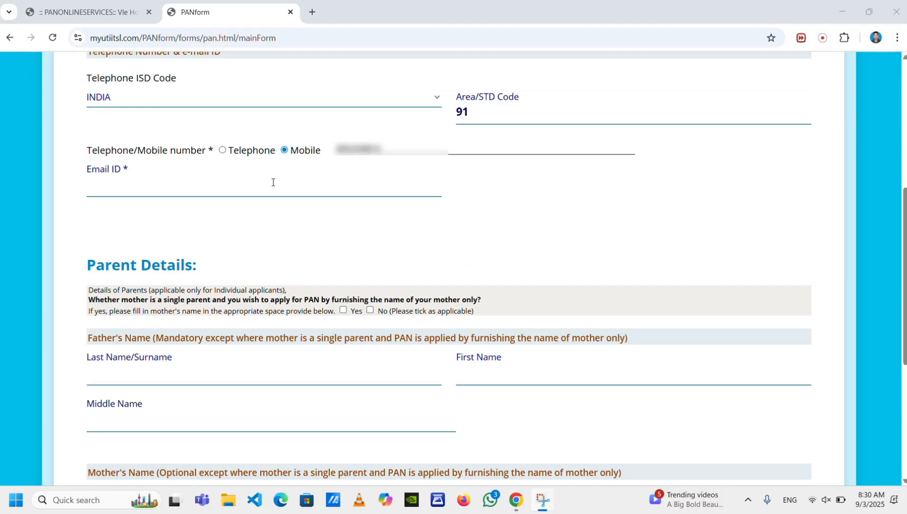
left_click(203, 182)
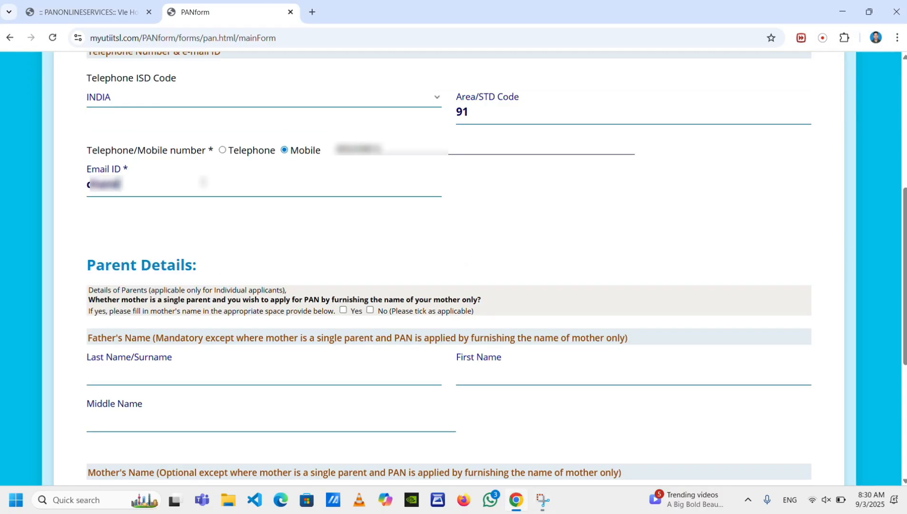
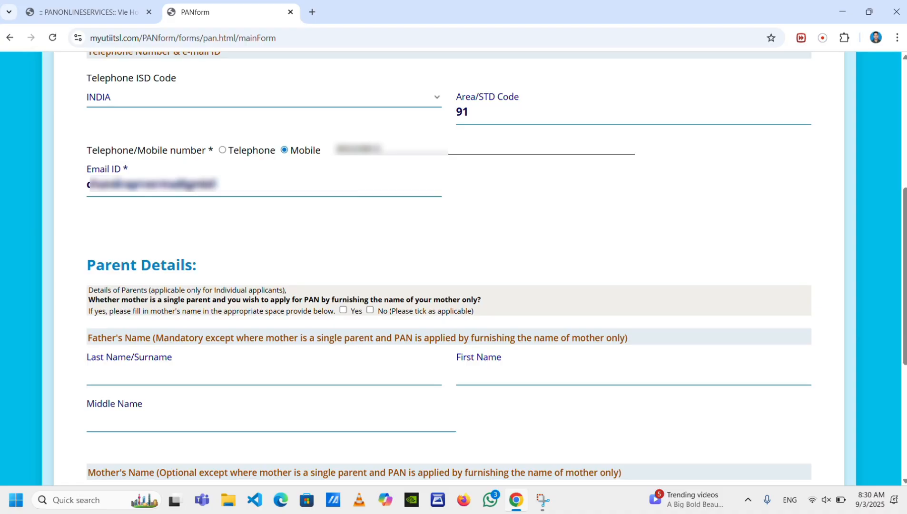
scroll(228, 146, "down", 3)
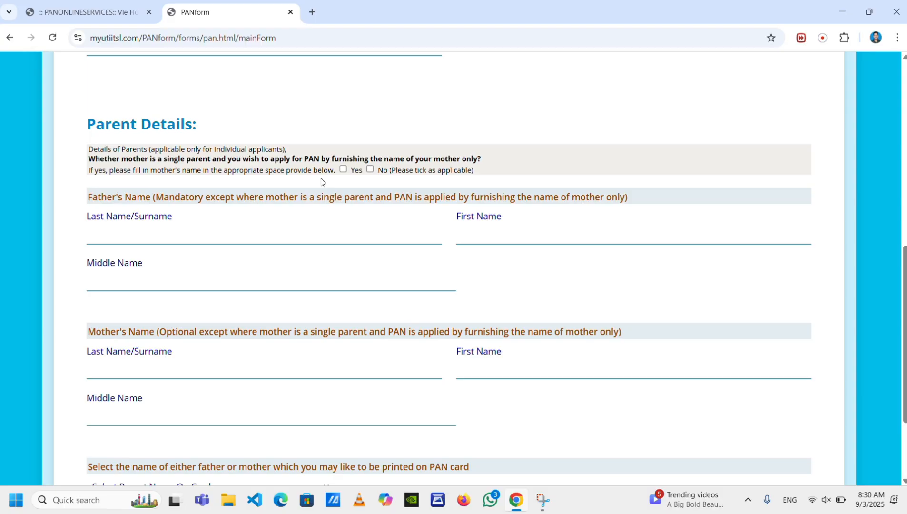
Answer No for single parent and move the typed father's name from First Name into Last Name/Surname
left_click(371, 170)
left_click(248, 232)
left_click(387, 24)
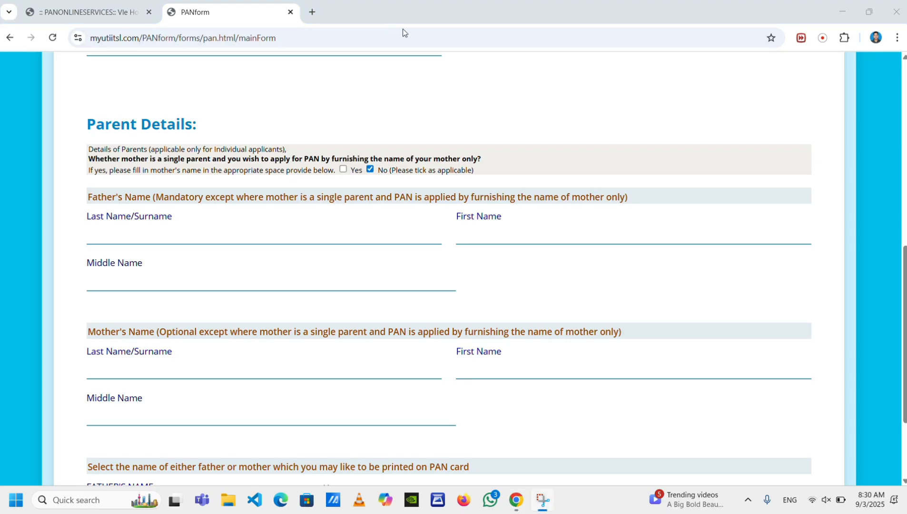
left_click(520, 241)
type("subh")
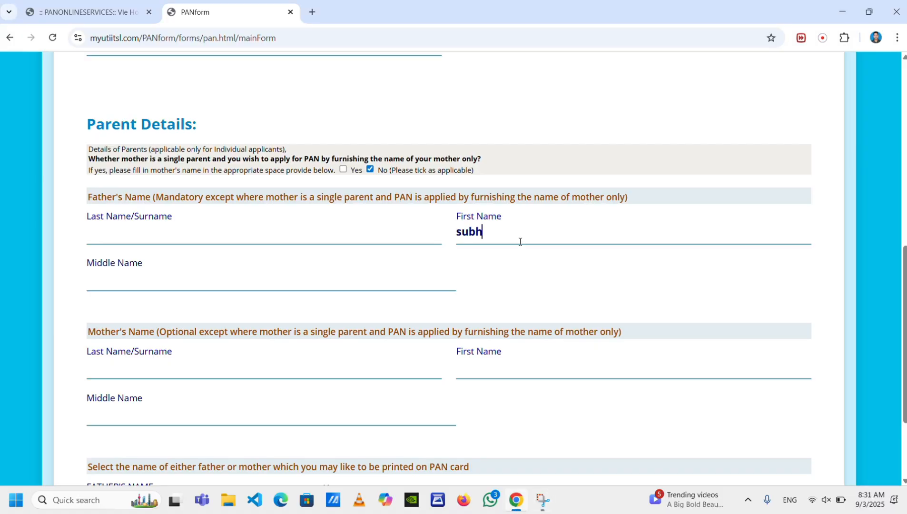
type("ash")
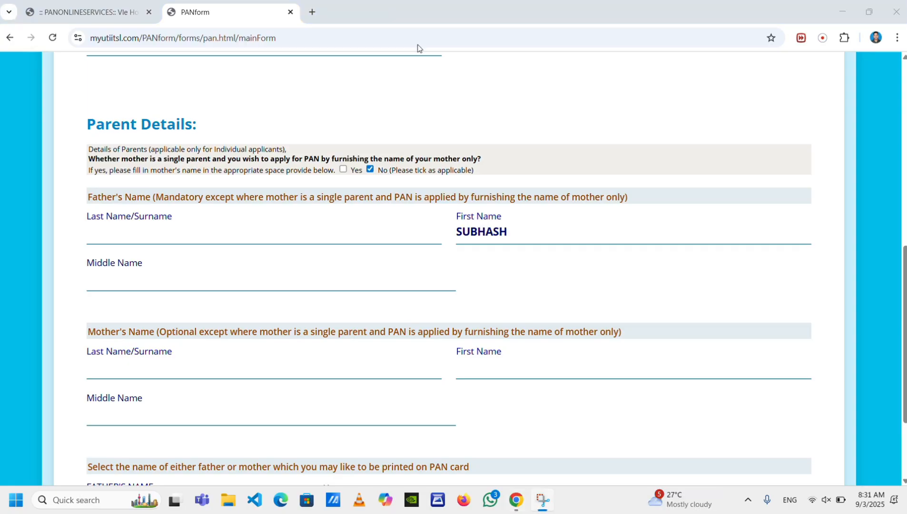
right_click(560, 233)
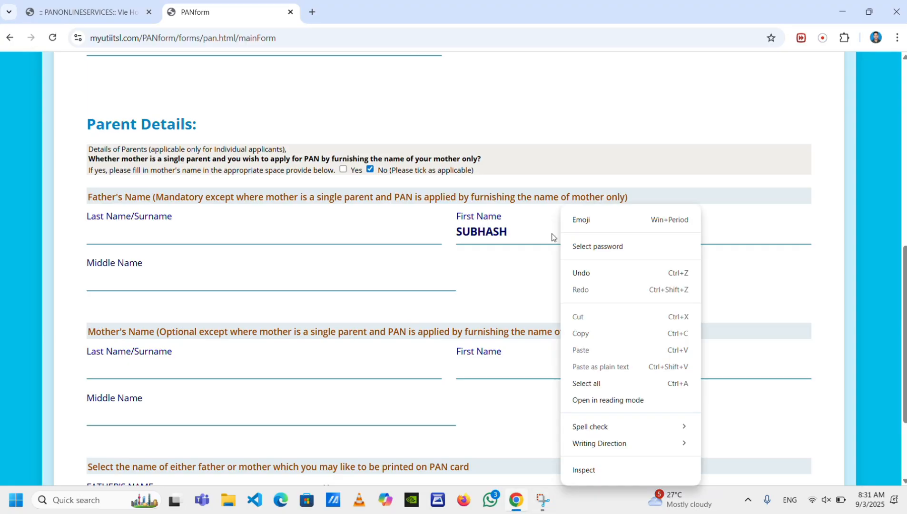
double_click(517, 226)
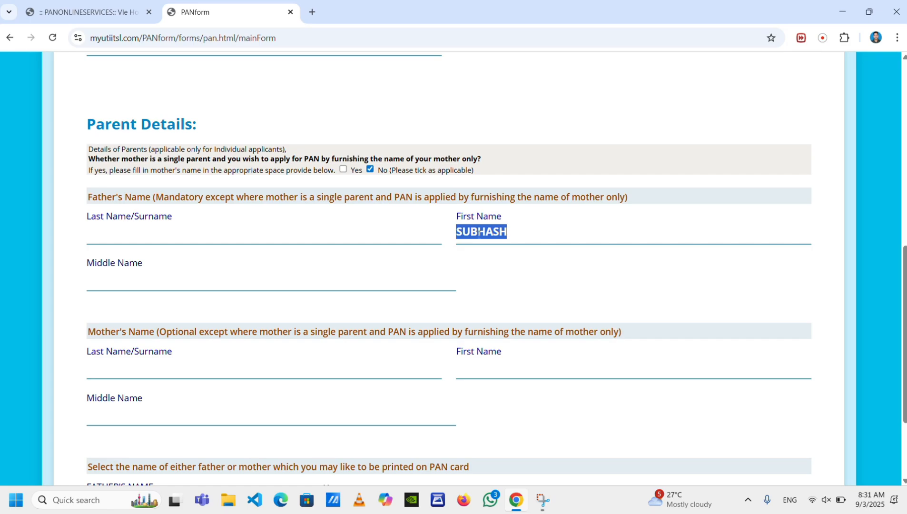
left_click_drag(501, 236, 301, 236)
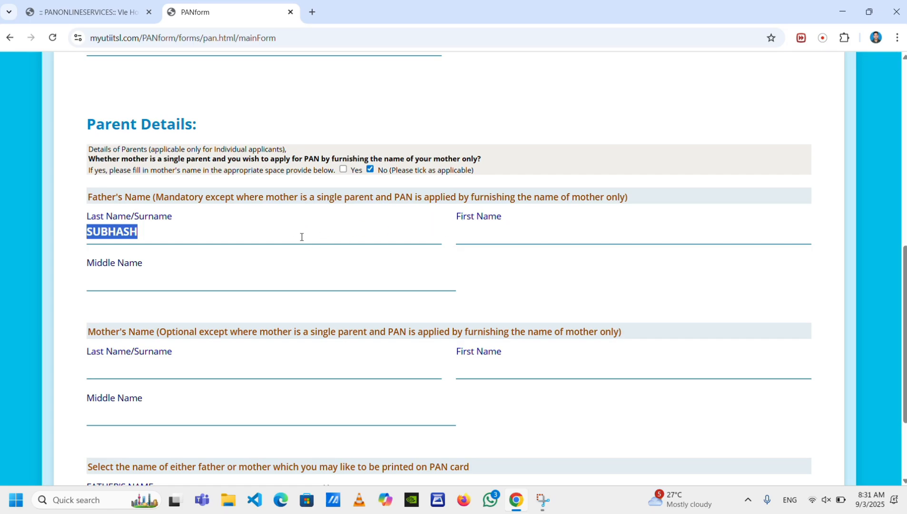
left_click(508, 266)
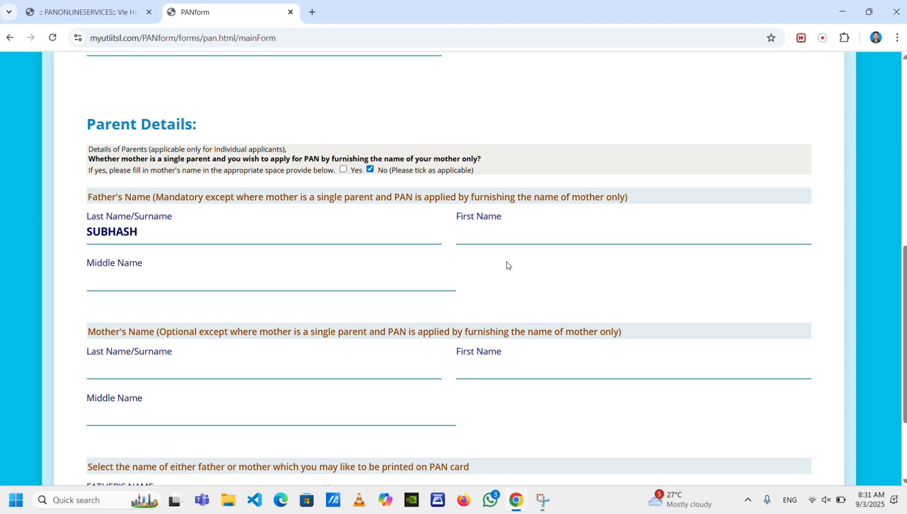
scroll(508, 265, "down", 3)
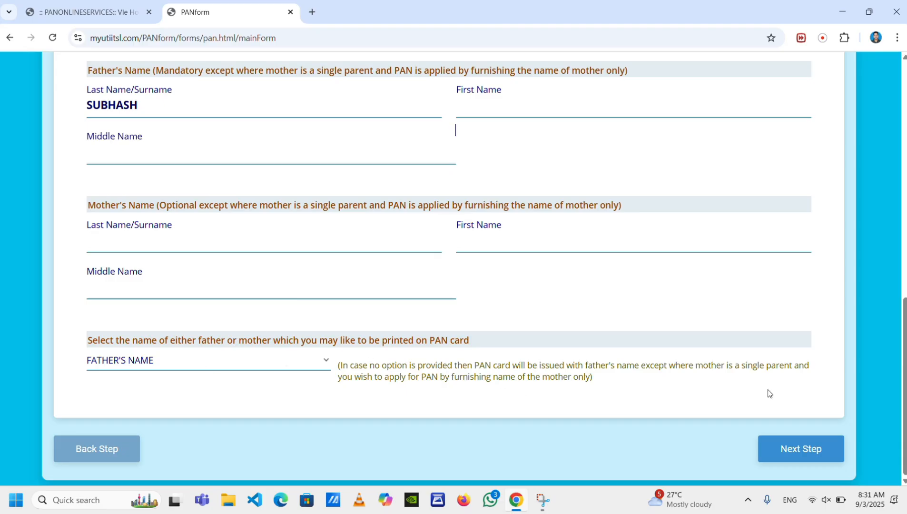
On Address Details, enter the flat/door/block number and the premises/village name
left_click(807, 446)
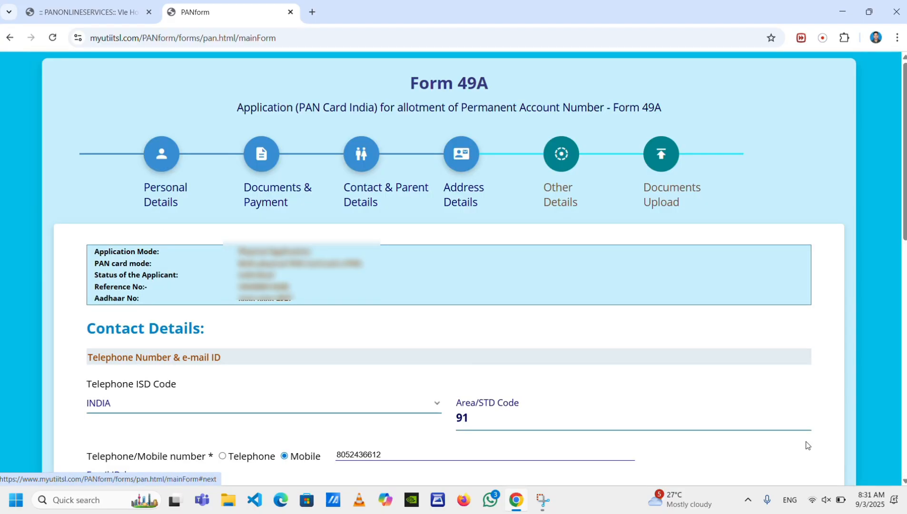
scroll(320, 404, "down", 3)
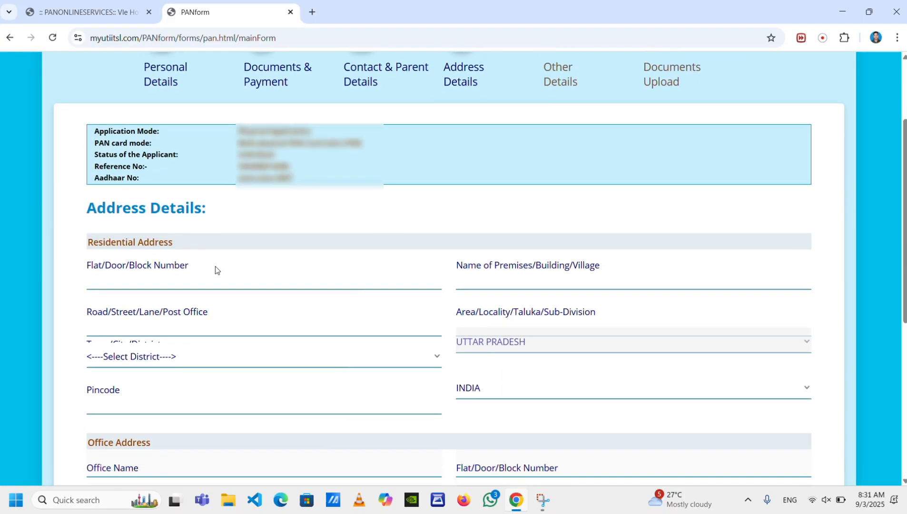
scroll(213, 266, "down", 2)
left_click(164, 246)
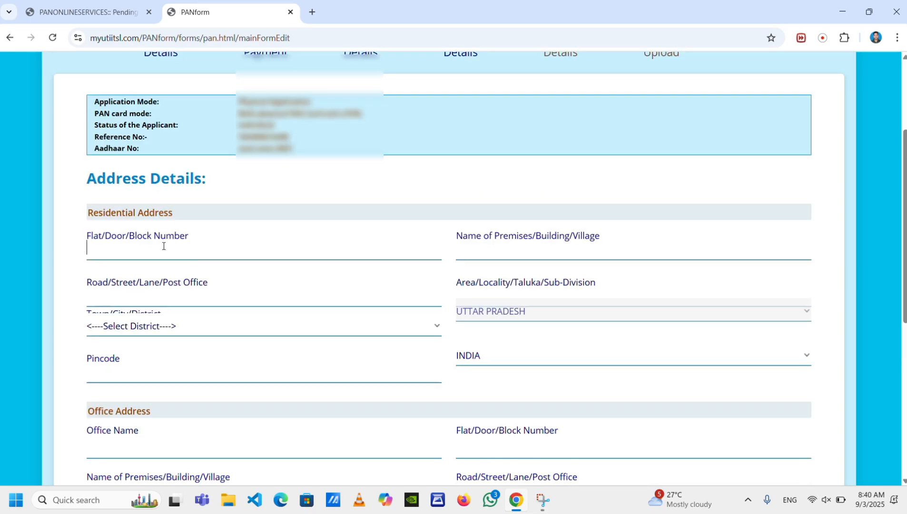
type("S/0 SUBHASH")
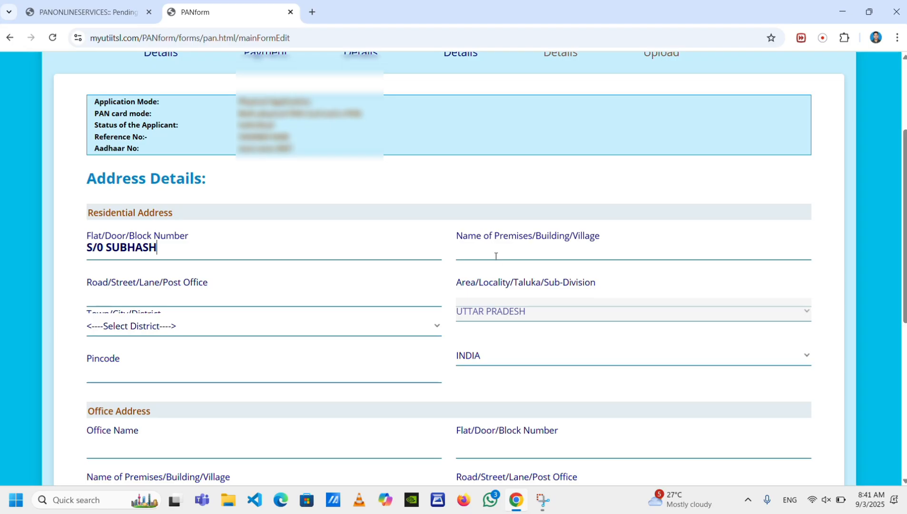
left_click(466, 245)
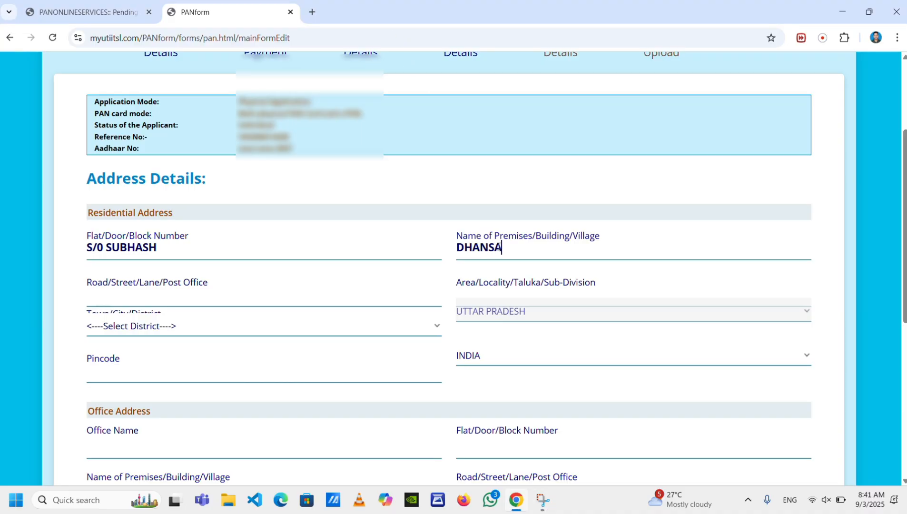
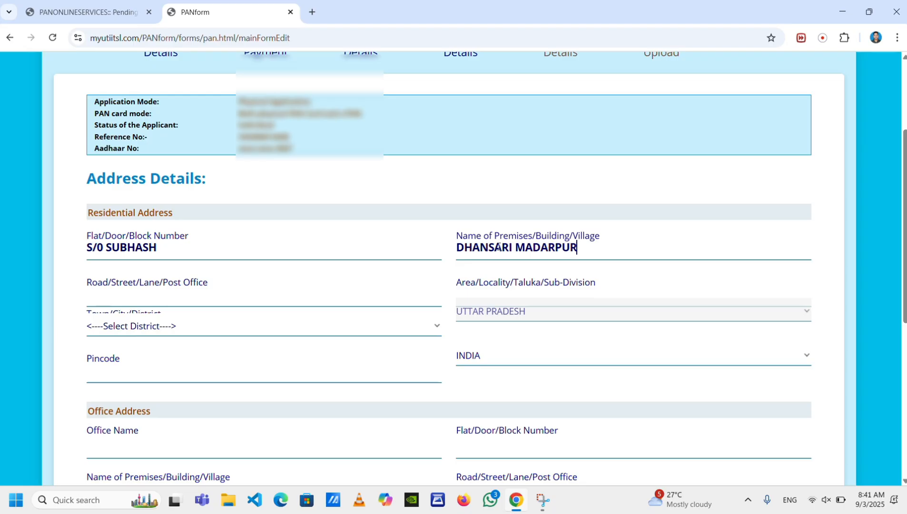
Fill in the road/street, area/locality, district and pincode of the residential address
left_click(171, 291)
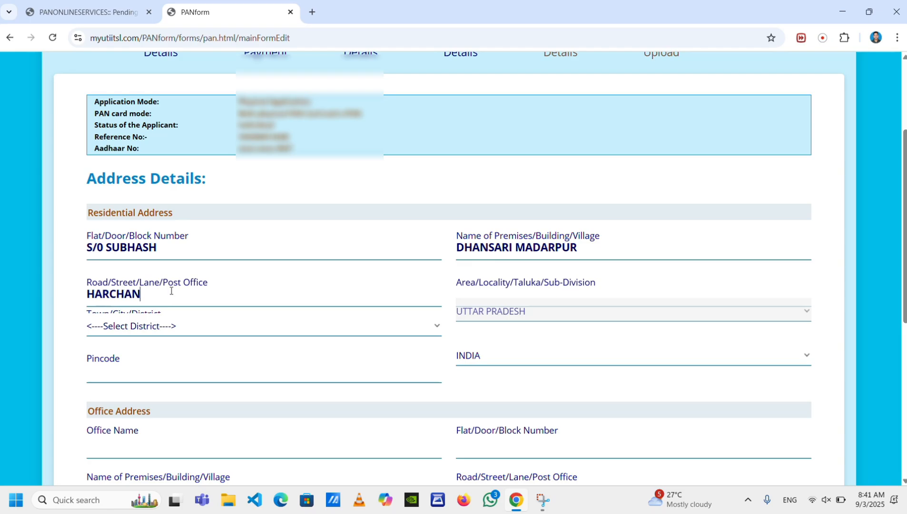
left_click(508, 295)
type("KAISERGANJ")
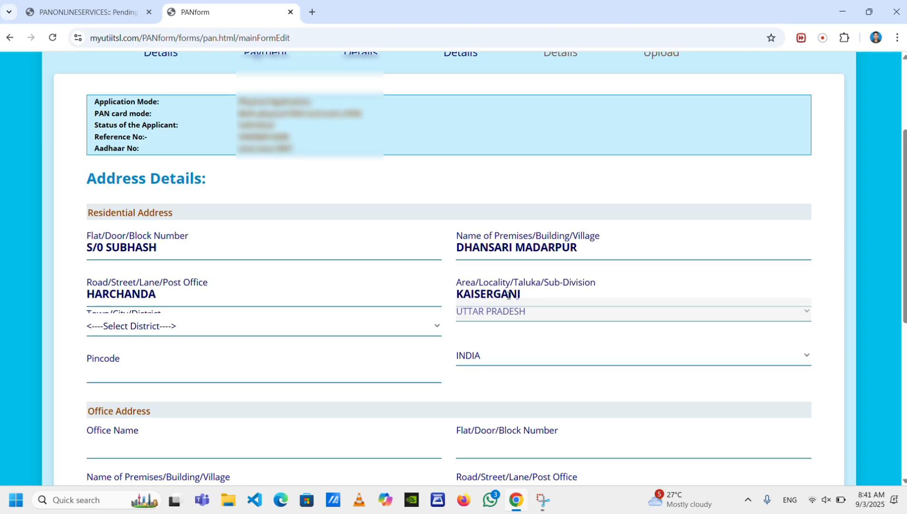
left_click(285, 326)
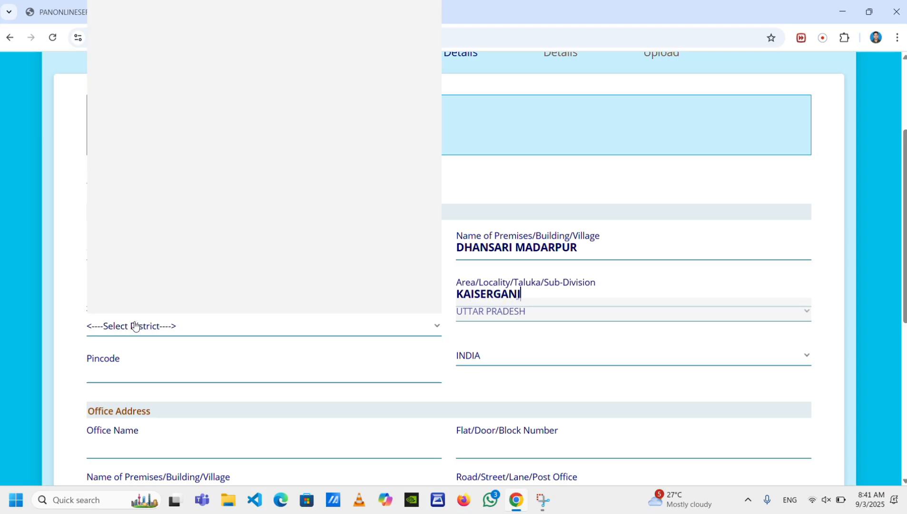
left_click(208, 240)
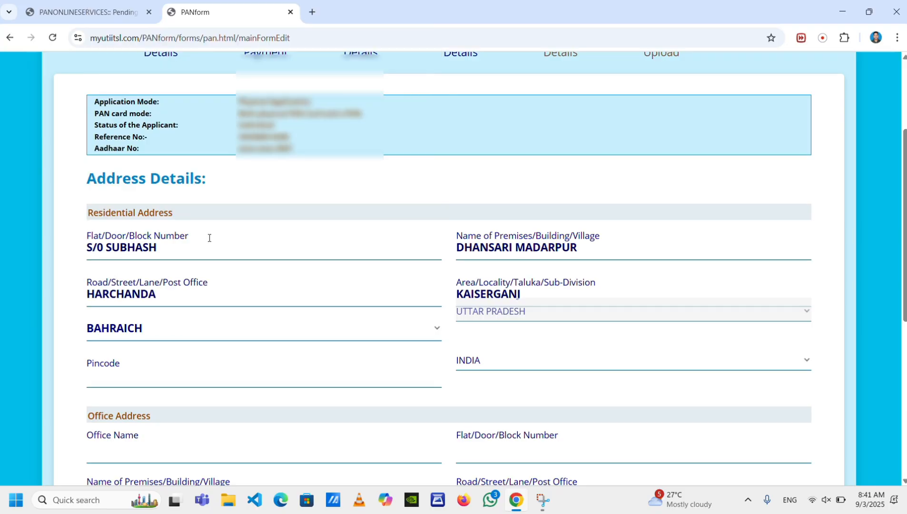
left_click(164, 371)
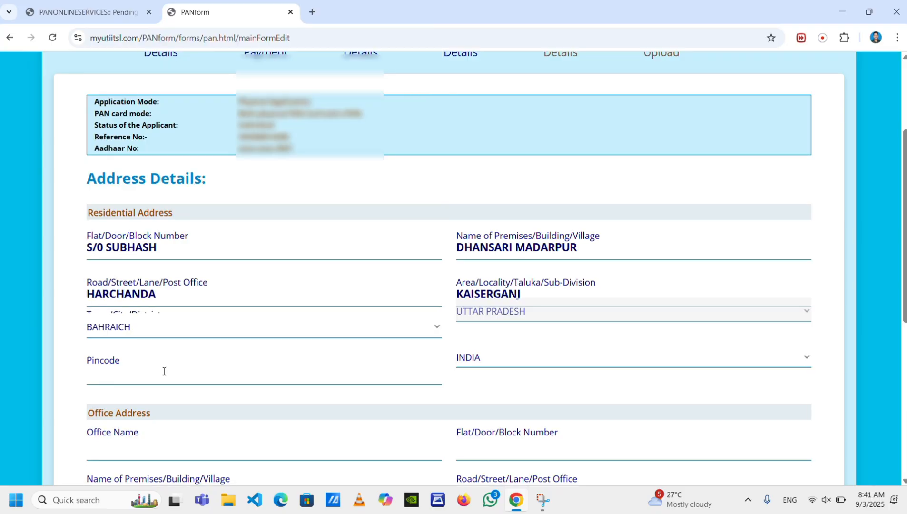
type("271902")
key("BackSpace")
type("1")
Tick Income from Other source under Source Of Income
left_click(397, 20)
scroll(394, 200, "down", 1)
scroll(405, 280, "down", 6)
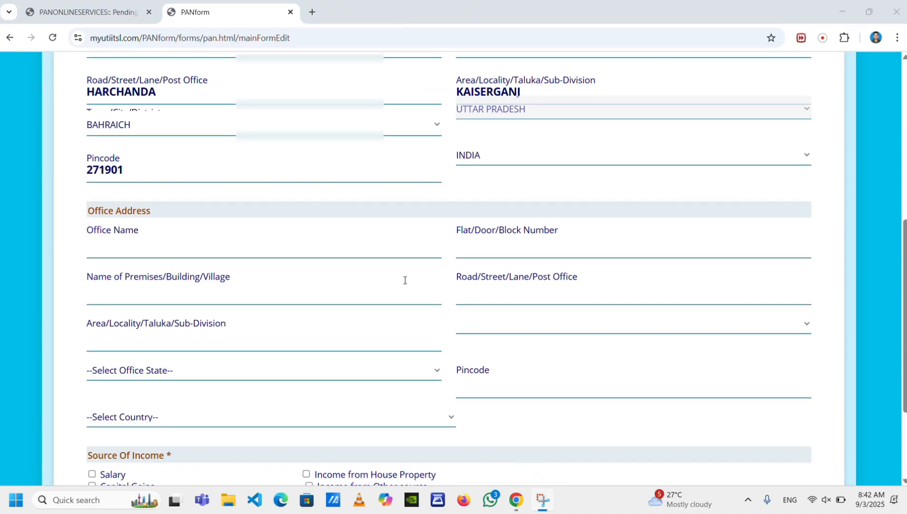
scroll(404, 280, "down", 1)
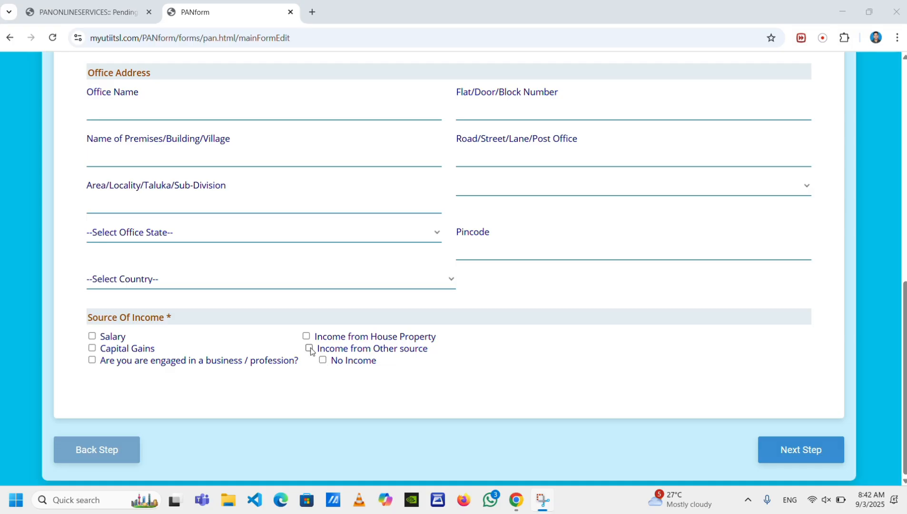
left_click(309, 349)
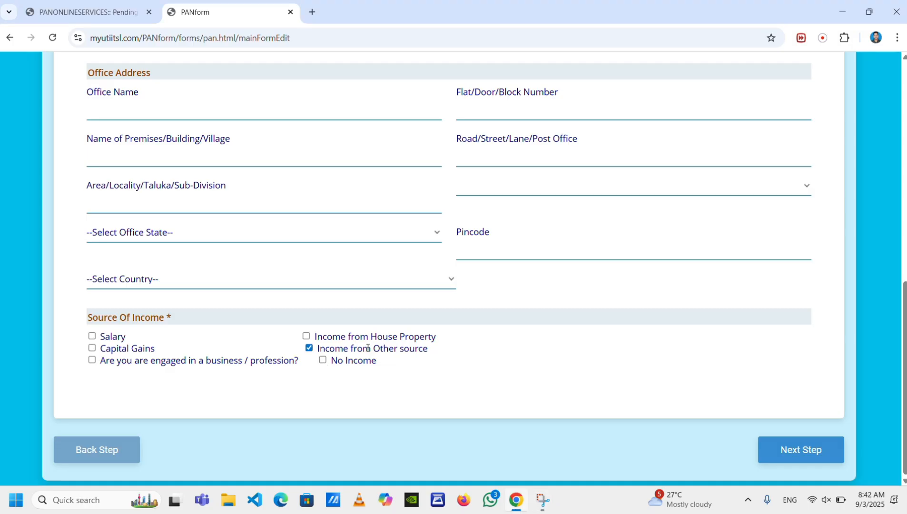
Continue to Other Details, dismiss the AO code message, and set the representative's title to SHRI
left_click(778, 459)
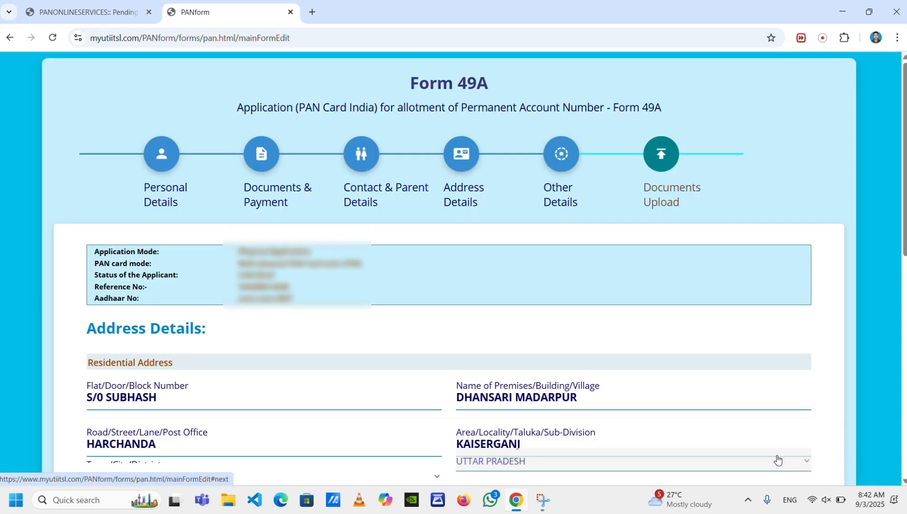
scroll(495, 322, "down", 3)
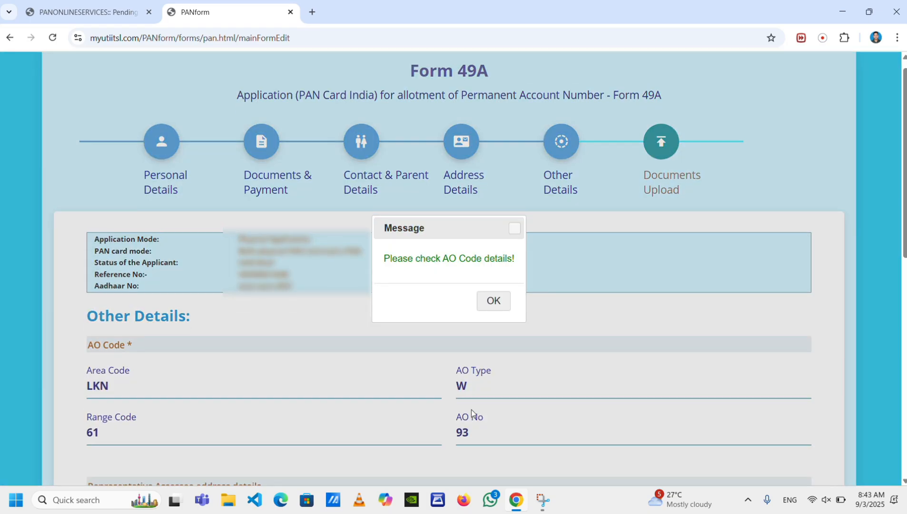
left_click(494, 301)
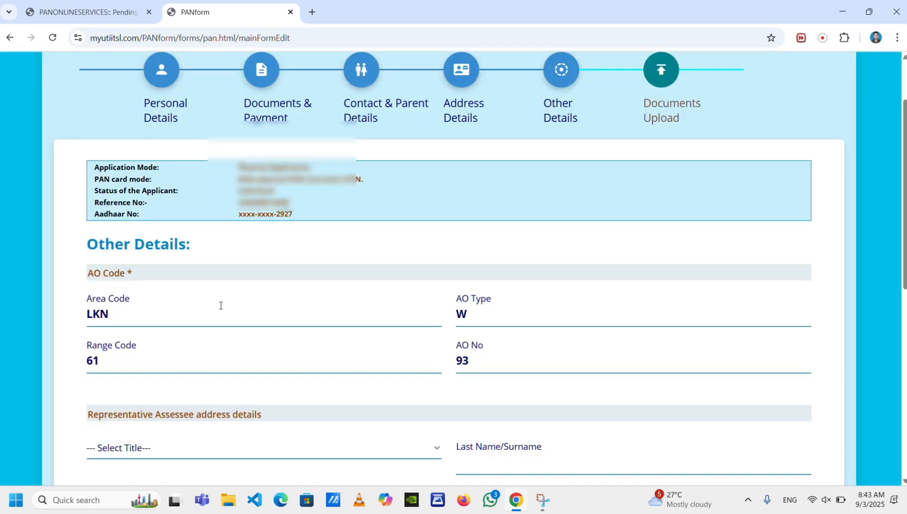
scroll(221, 305, "down", 6)
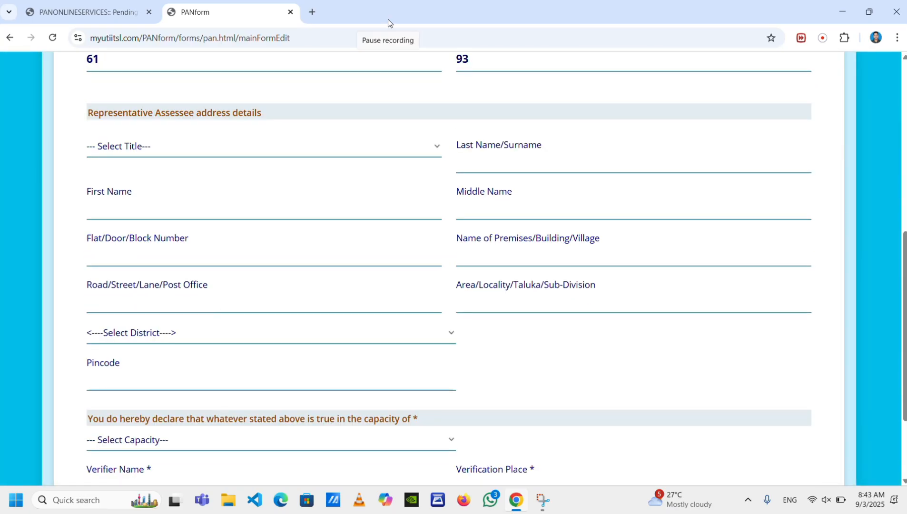
left_click(136, 149)
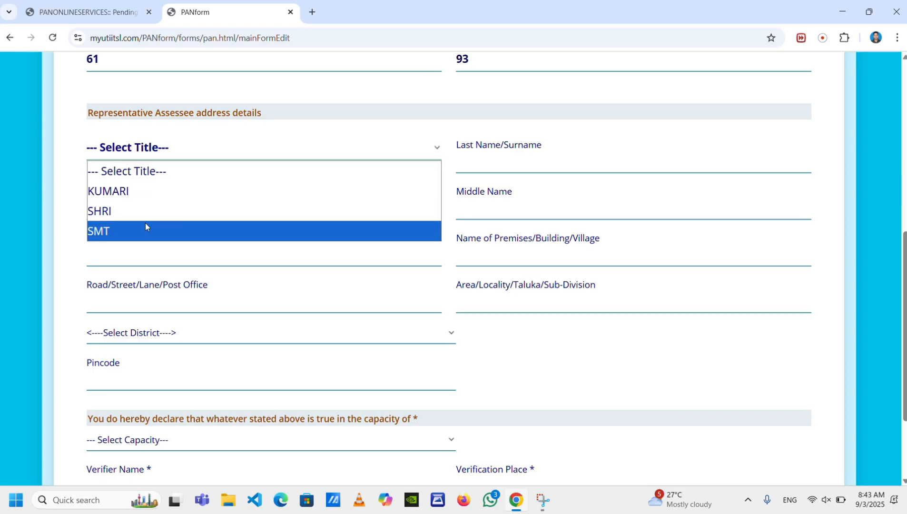
left_click(153, 208)
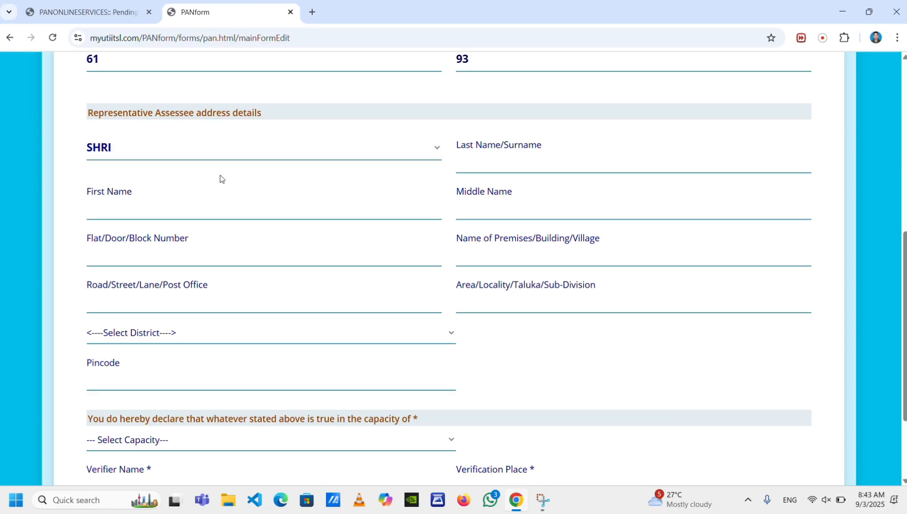
left_click(299, 211)
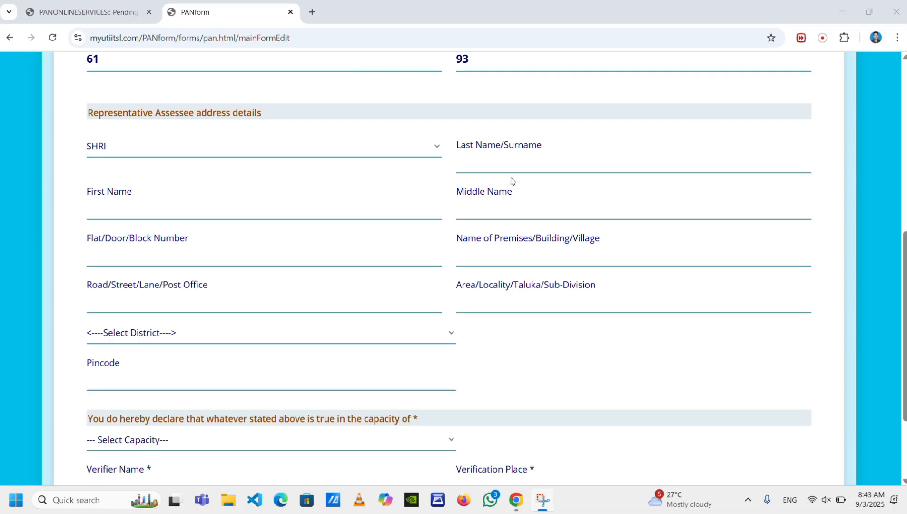
Enter the representative assessee's surname and flat/door/premises address line
left_click(517, 160)
type("SUBHASH")
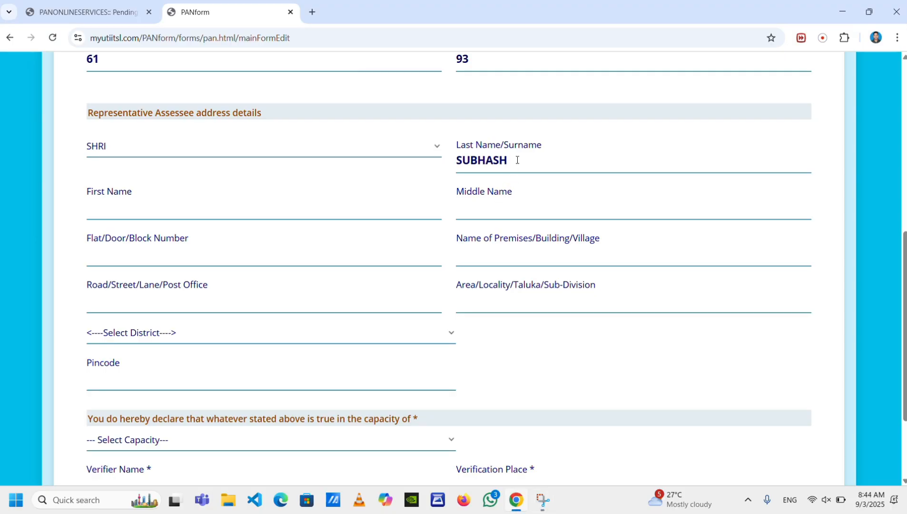
left_click(352, 210)
scroll(430, 242, "down", 1)
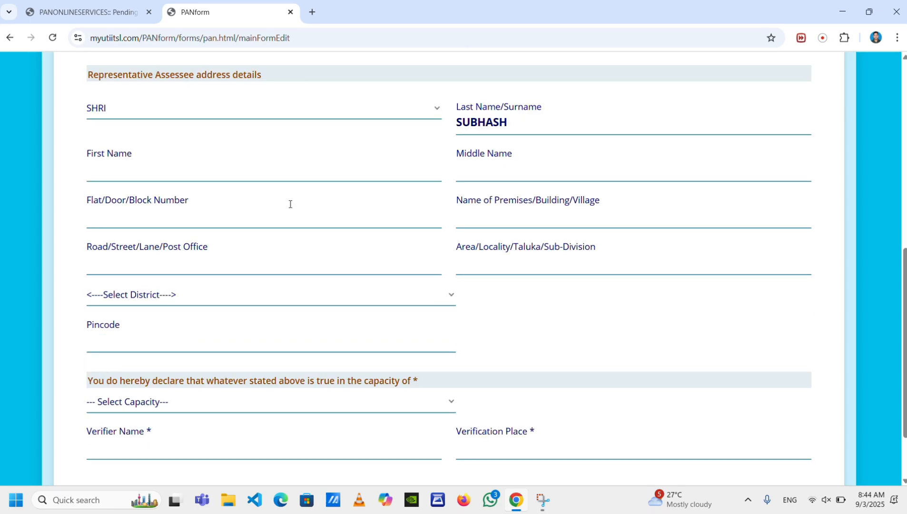
left_click(266, 219)
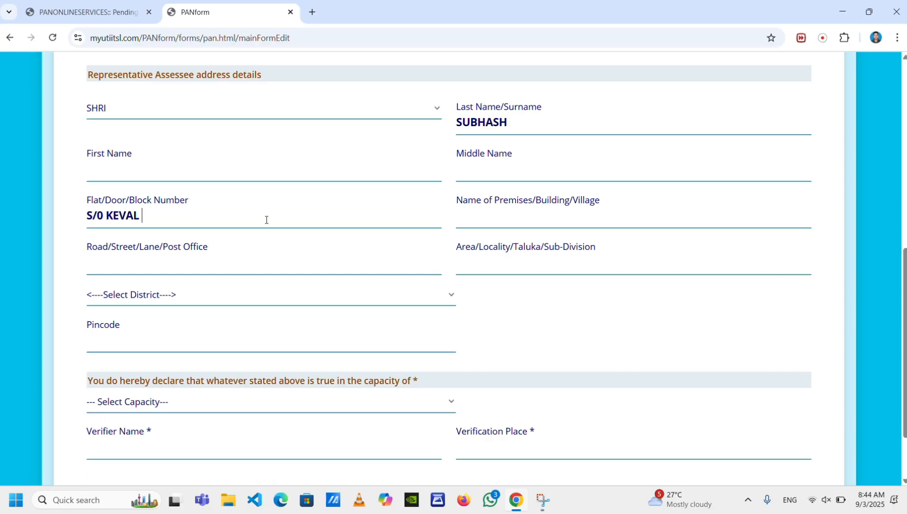
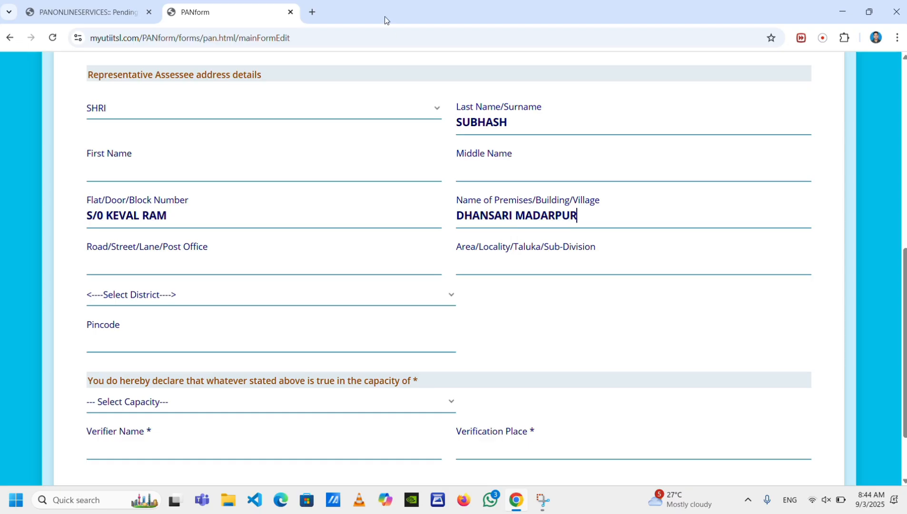
Fill in the representative's road, area/locality, district and pincode
left_click(224, 259)
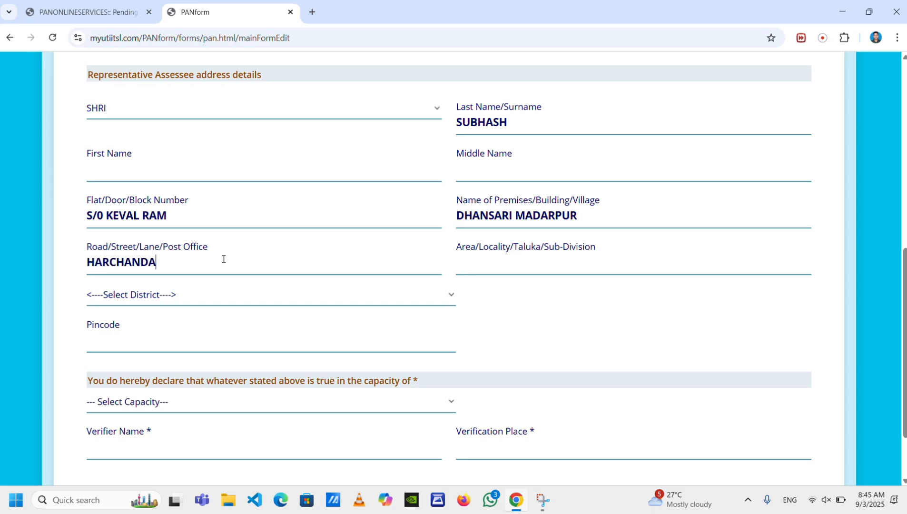
left_click(507, 269)
type("KAISERGANJ")
left_click(158, 304)
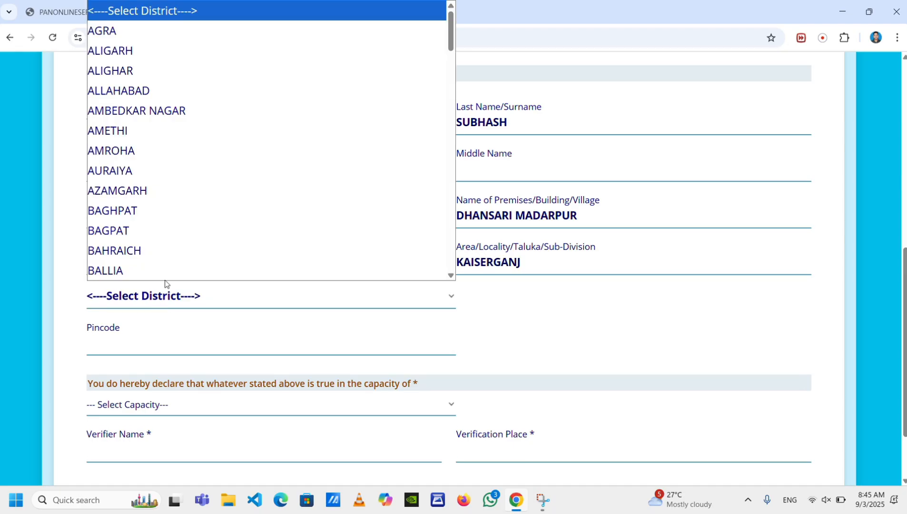
left_click(217, 252)
left_click(180, 340)
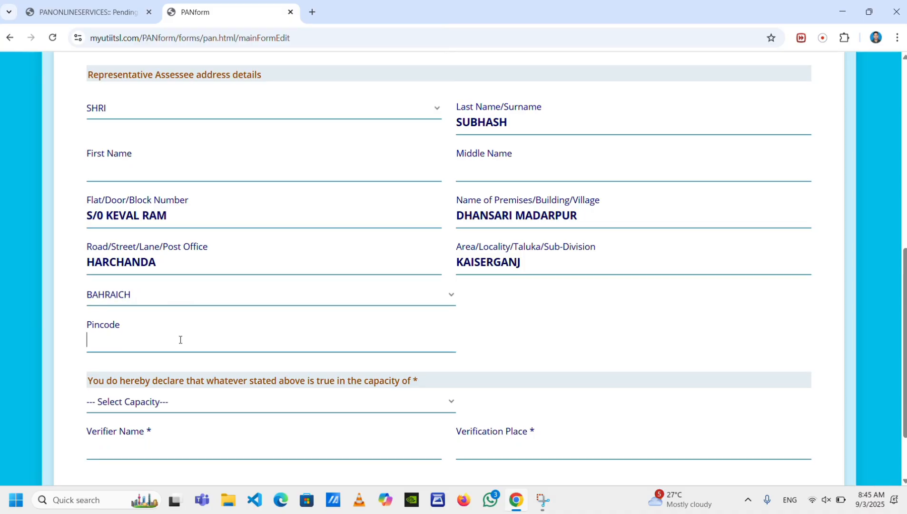
type("271901")
scroll(180, 339, "down", 2)
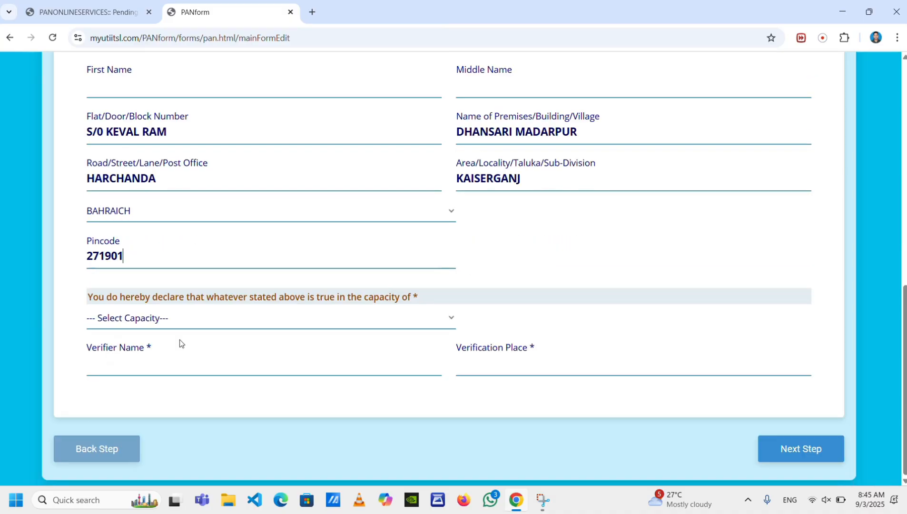
Set the declaration capacity to REPRESENTATIVE ASSESSEE and fill in the verifier name and verification place
left_click(213, 327)
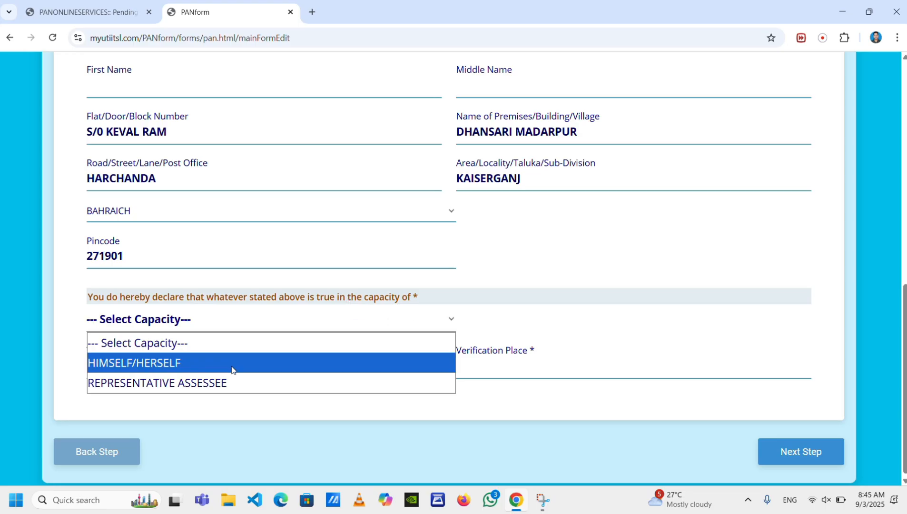
left_click(216, 385)
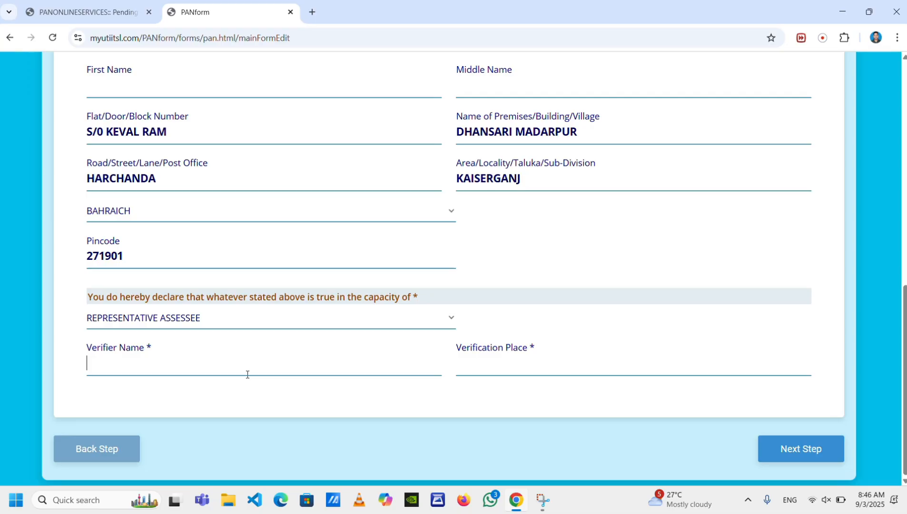
type("SUBHASH")
left_click(537, 365)
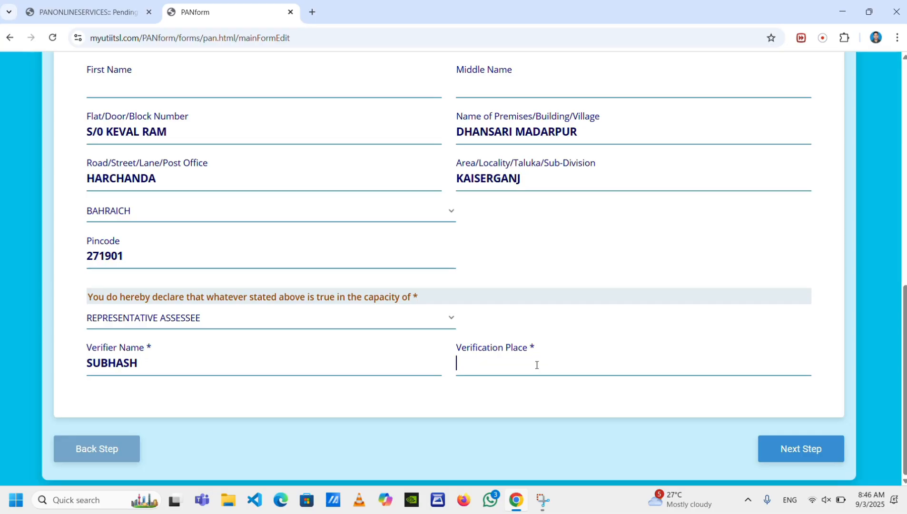
type("SIRAULI KALA")
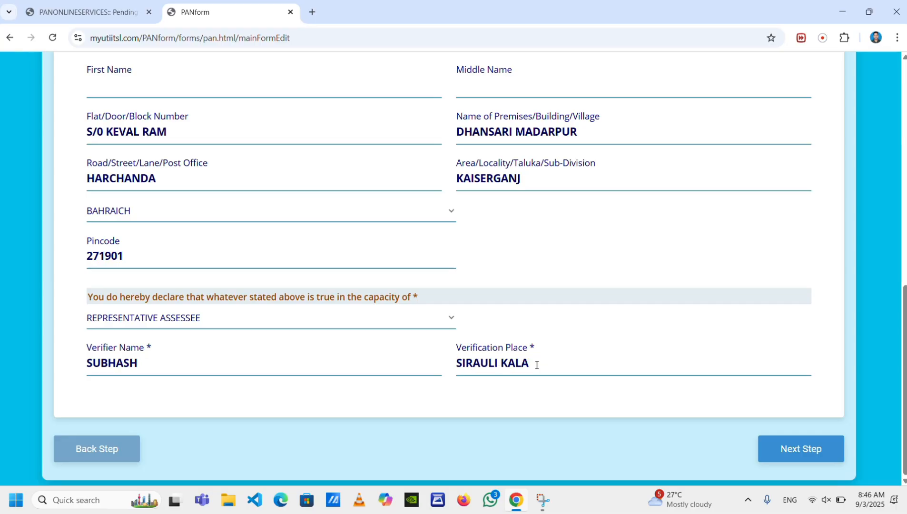
Advance through Documents Upload, submit Form 49A, and scroll through the acknowledgement receipt
left_click(798, 454)
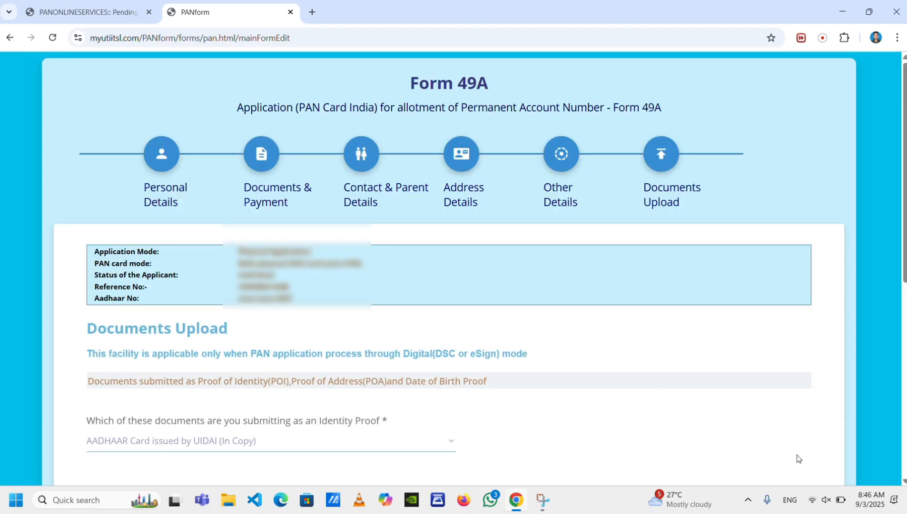
scroll(799, 456, "down", 5)
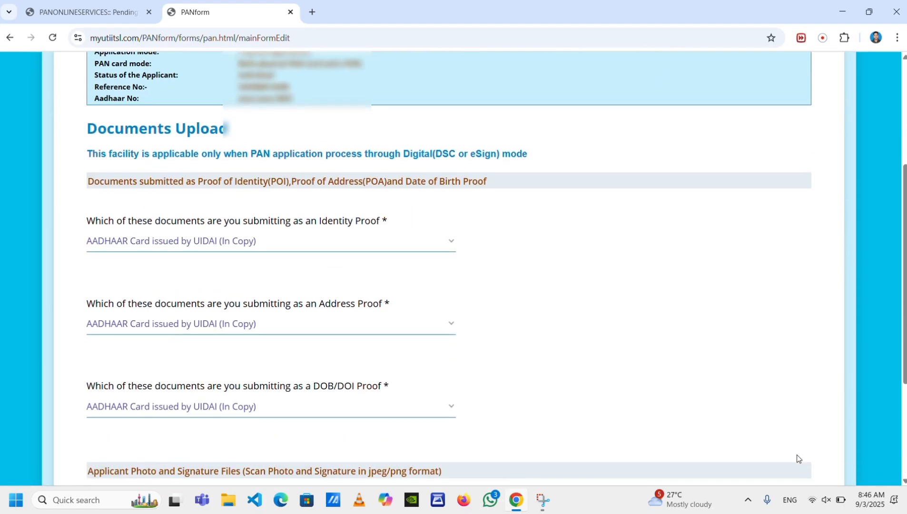
scroll(799, 458, "down", 5)
left_click(795, 460)
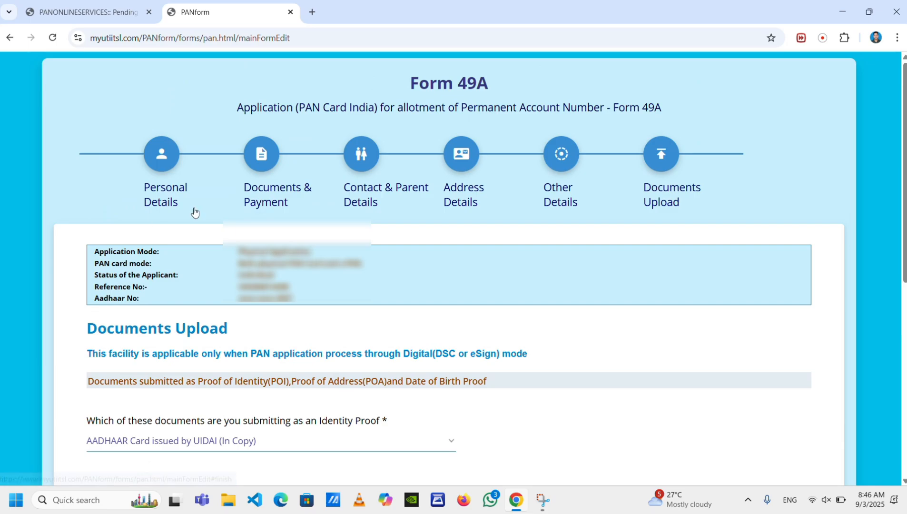
scroll(592, 199, "down", 6)
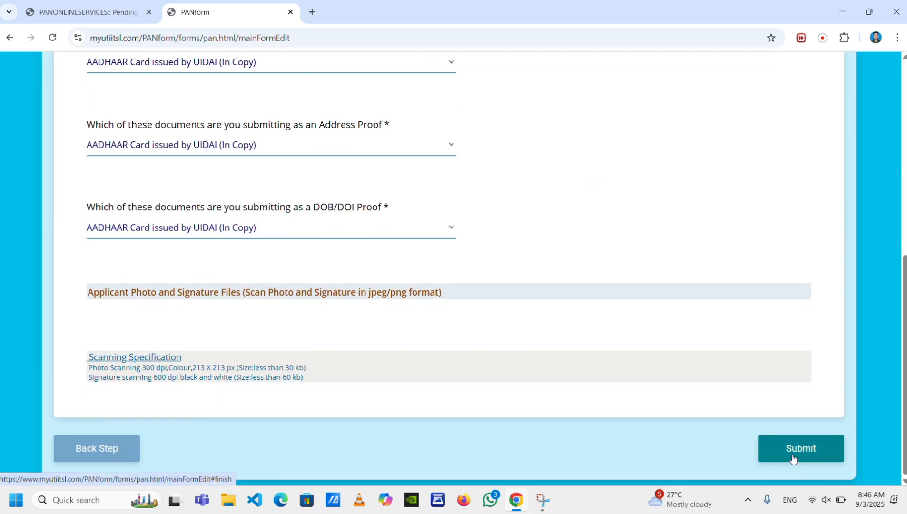
left_click(793, 458)
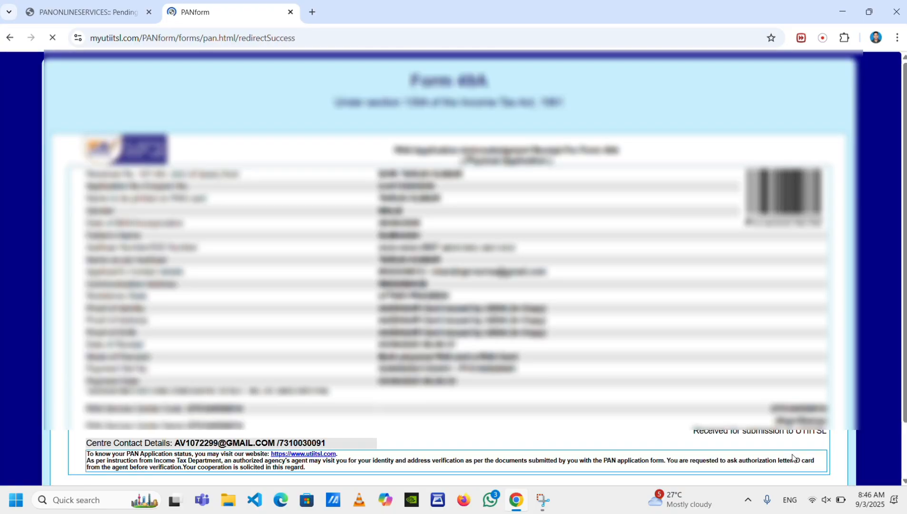
scroll(792, 458, "down", 3)
scroll(792, 458, "down", 1)
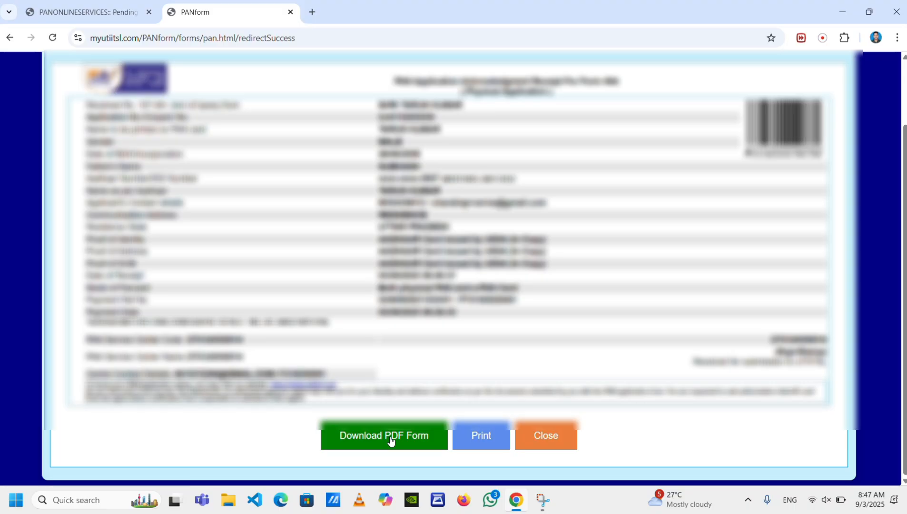
left_click(390, 441)
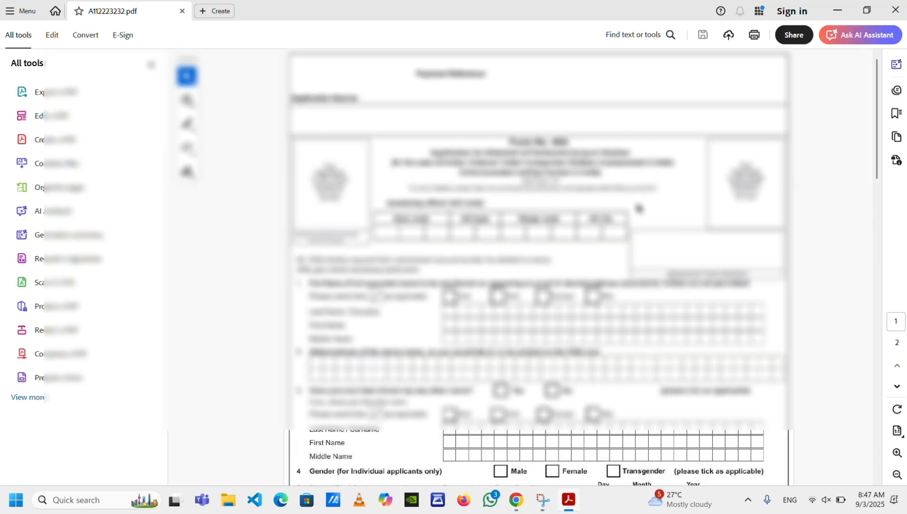
scroll(495, 273, "down", 1)
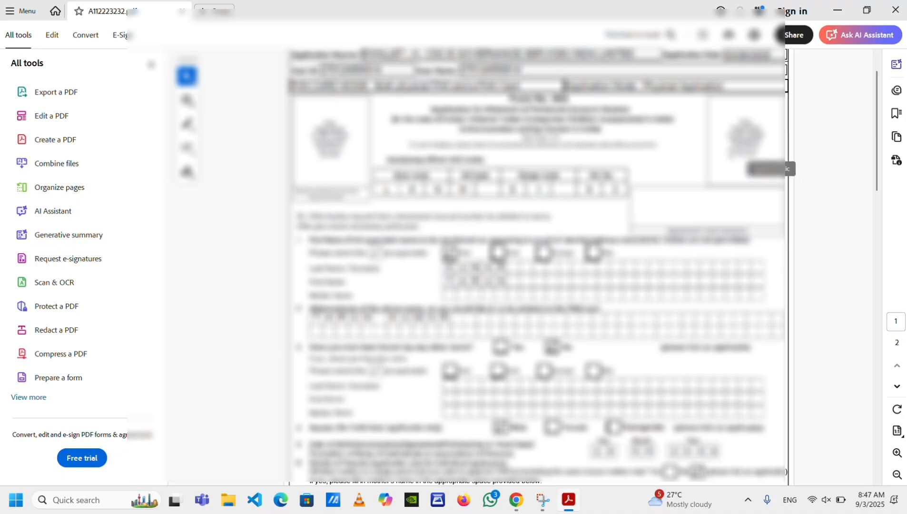
scroll(647, 166, "down", 2)
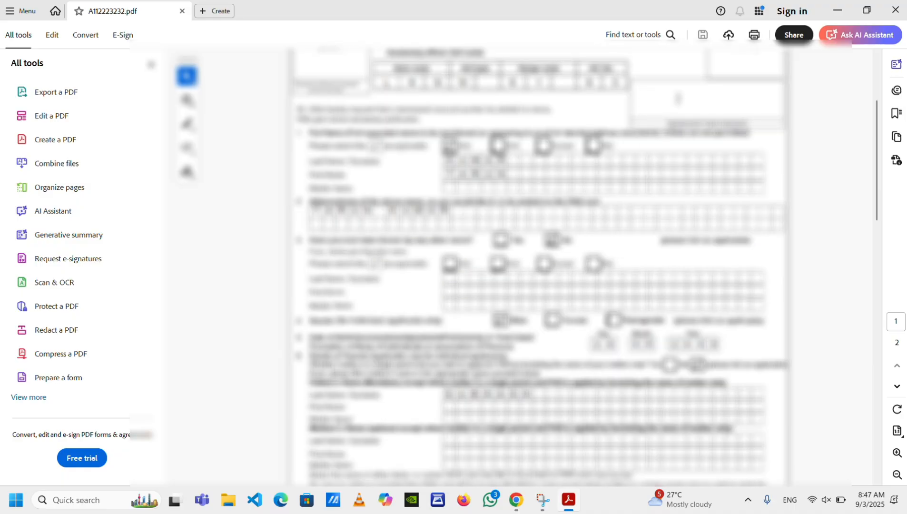
scroll(666, 119, "up", 1)
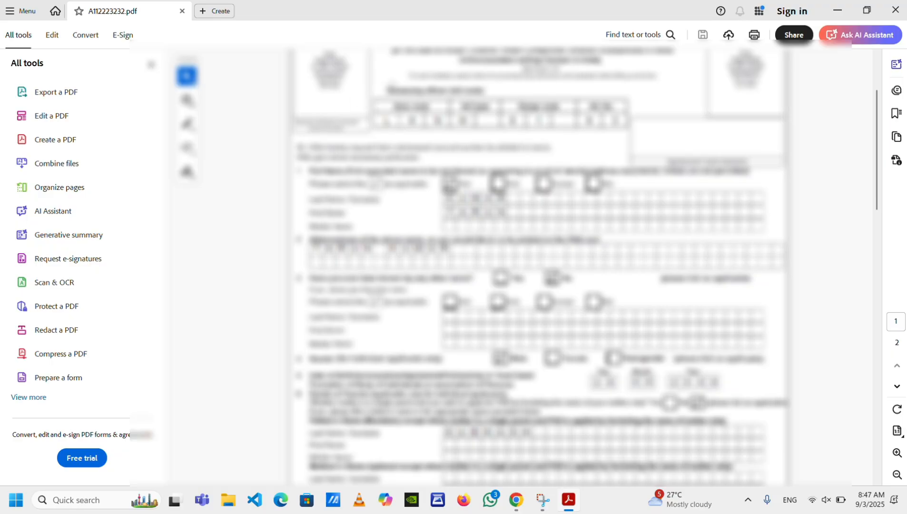
scroll(537, 266, "down", 20)
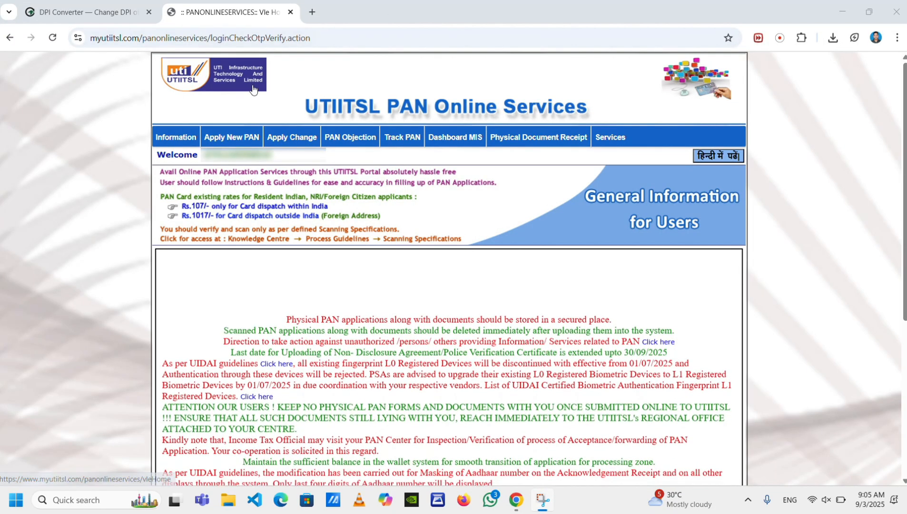
Go to Apply New PAN > Upload Document and open the upload dialog for the pending application
mouse_move(239, 135)
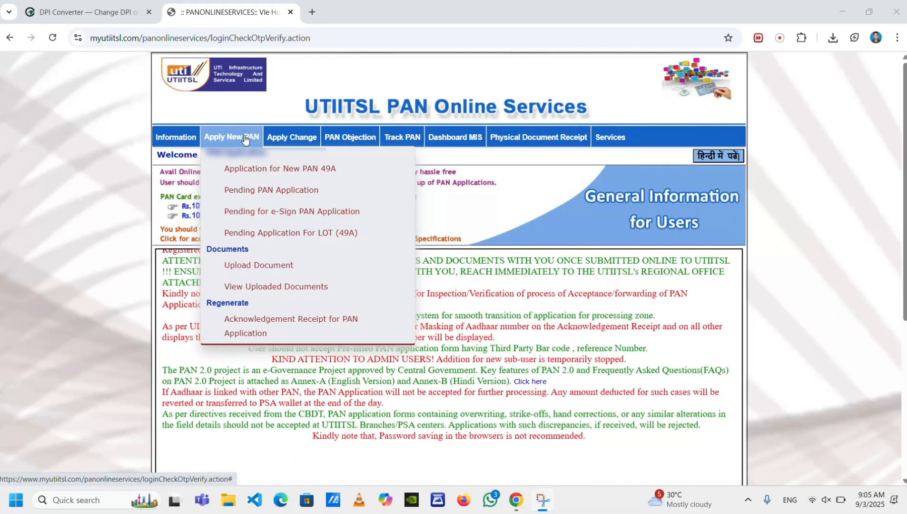
left_click(257, 265)
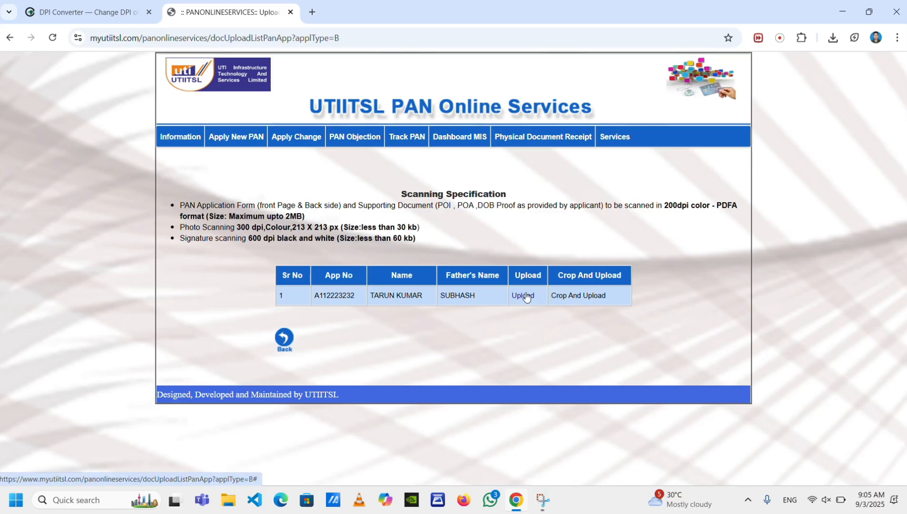
left_click(525, 298)
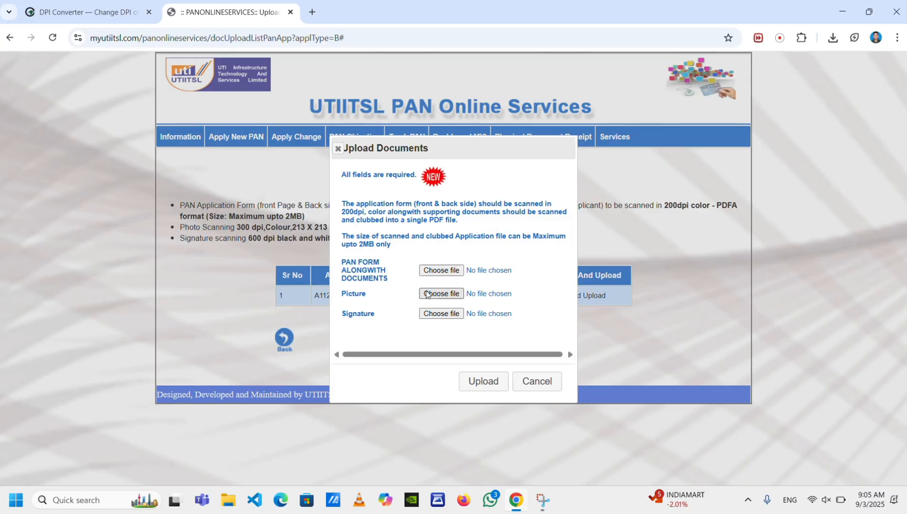
Pick the PAN FORM PDF from the applicant's folder for the PAN form field, then bring up its options again
left_click(441, 270)
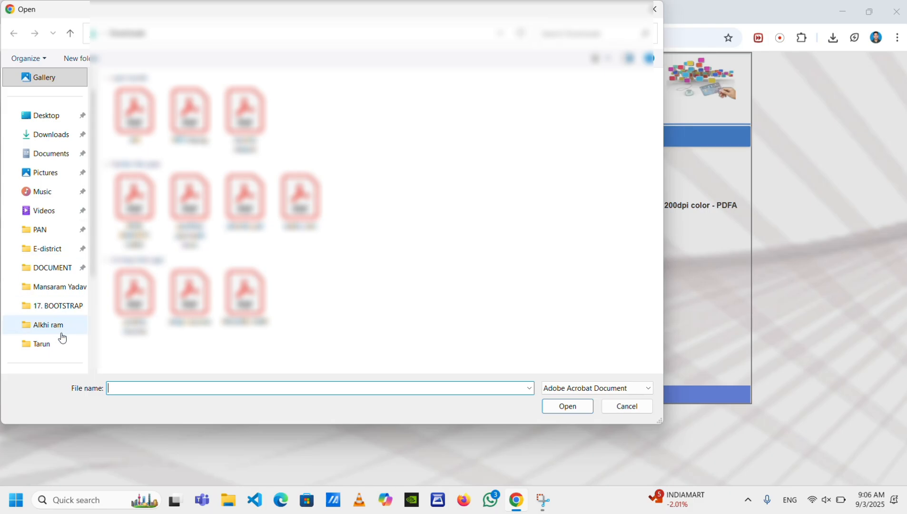
left_click(51, 345)
left_click(140, 102)
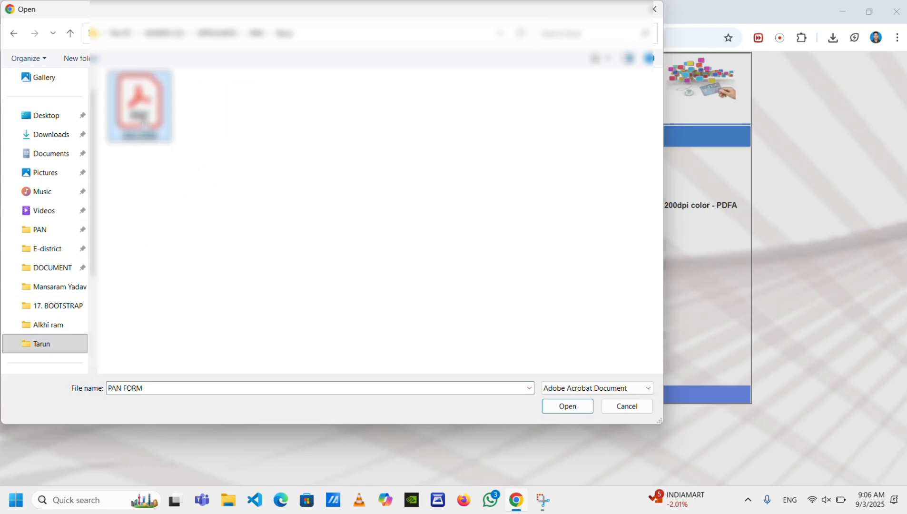
right_click(144, 121)
left_click(214, 128)
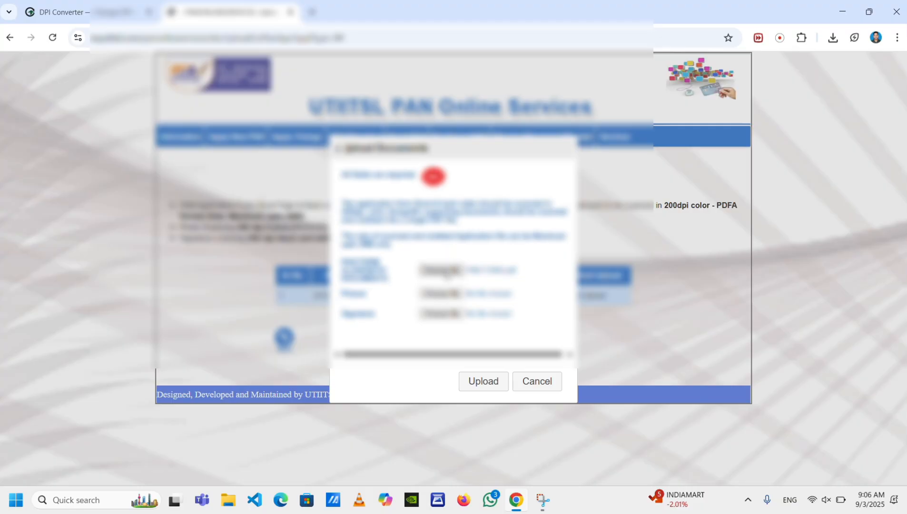
left_click(441, 270)
left_click(153, 101)
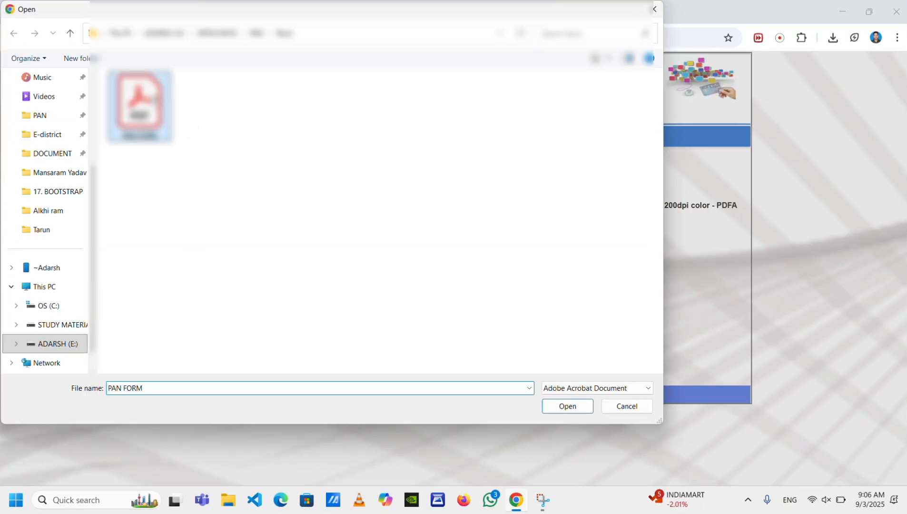
right_click(153, 96)
Open PAN FORM in Adobe Acrobat, review all three pages, and close it
left_click(209, 122)
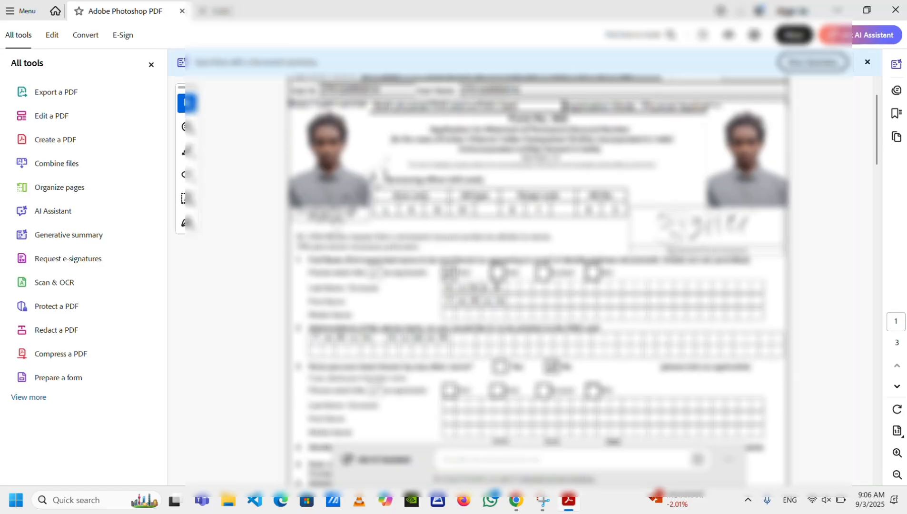
scroll(538, 280, "down", 2)
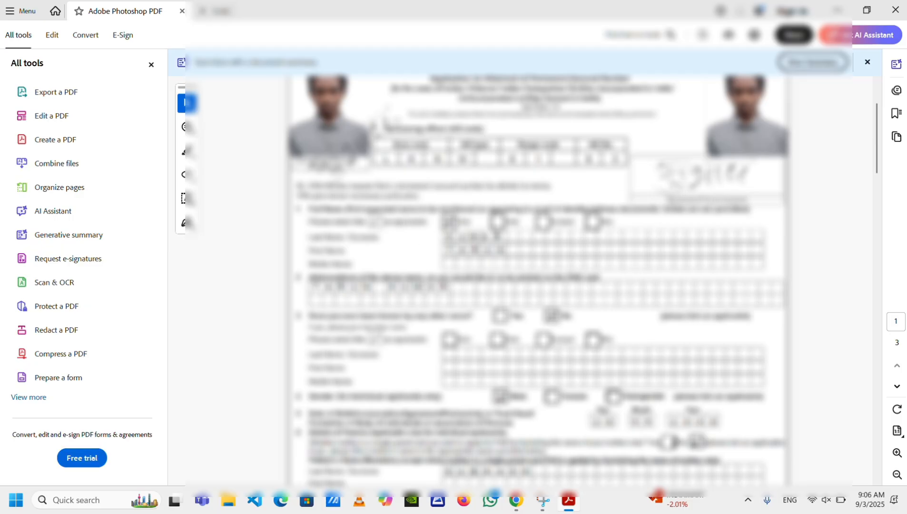
scroll(396, 121, "down", 15)
scroll(537, 281, "down", 20)
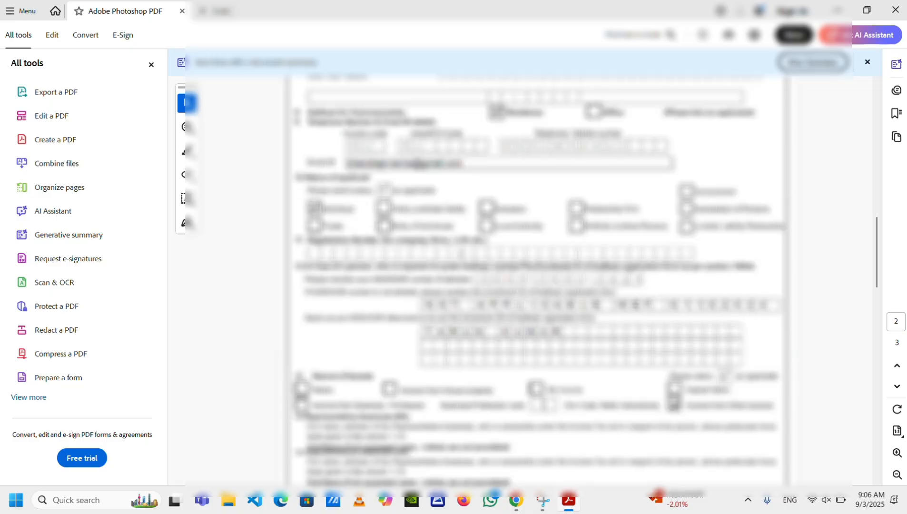
scroll(537, 281, "down", 10)
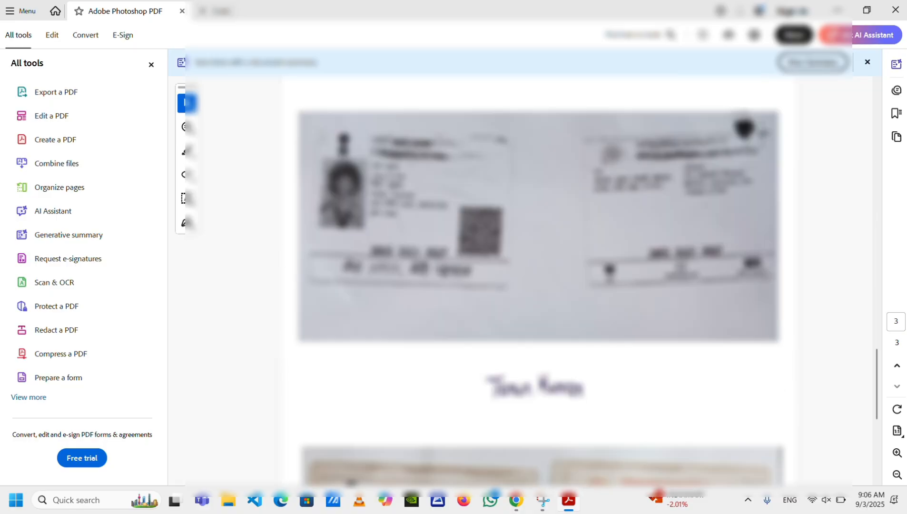
scroll(536, 280, "down", 5)
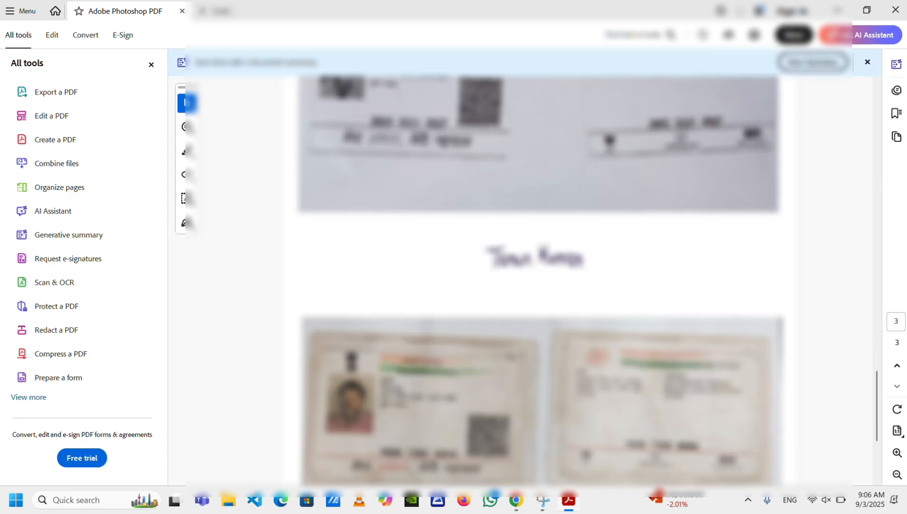
scroll(537, 328, "down", 8)
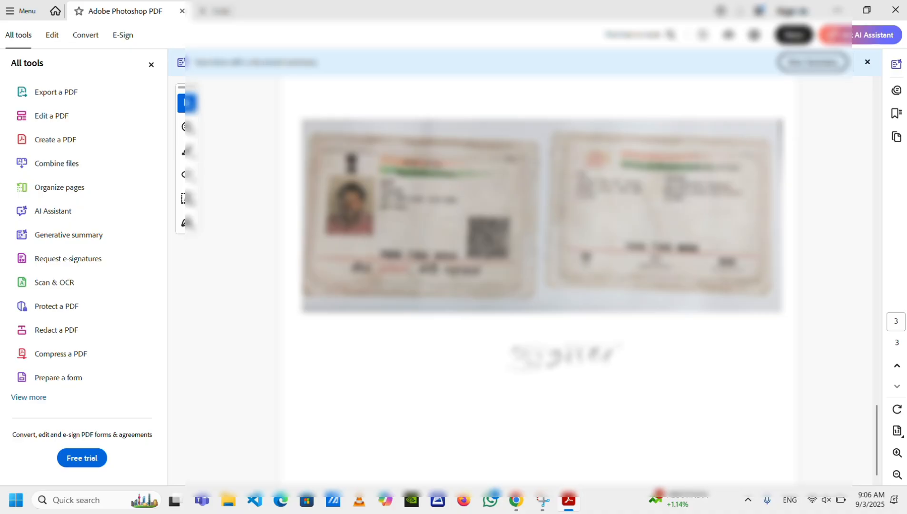
left_click(895, 10)
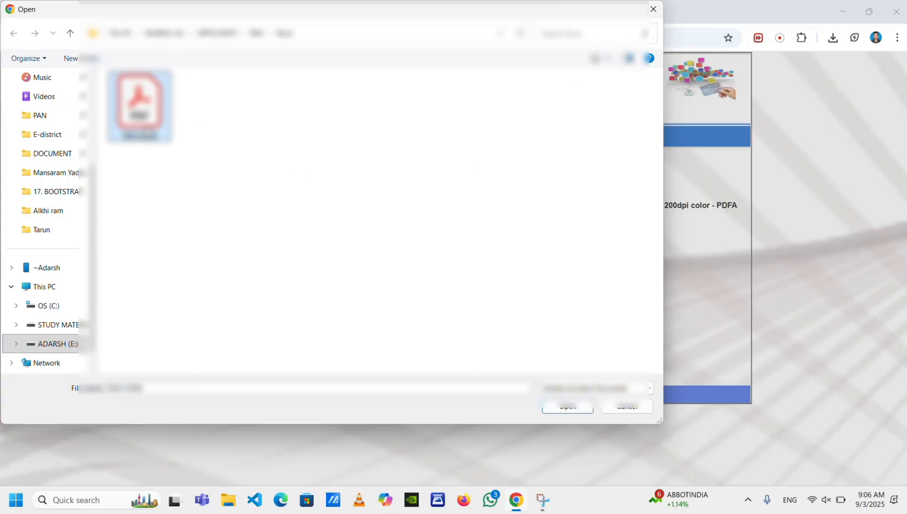
Attach PAN FORM.pdf, PHOTO.jpeg and SIGN.jpg to their fields and upload them
double_click(143, 134)
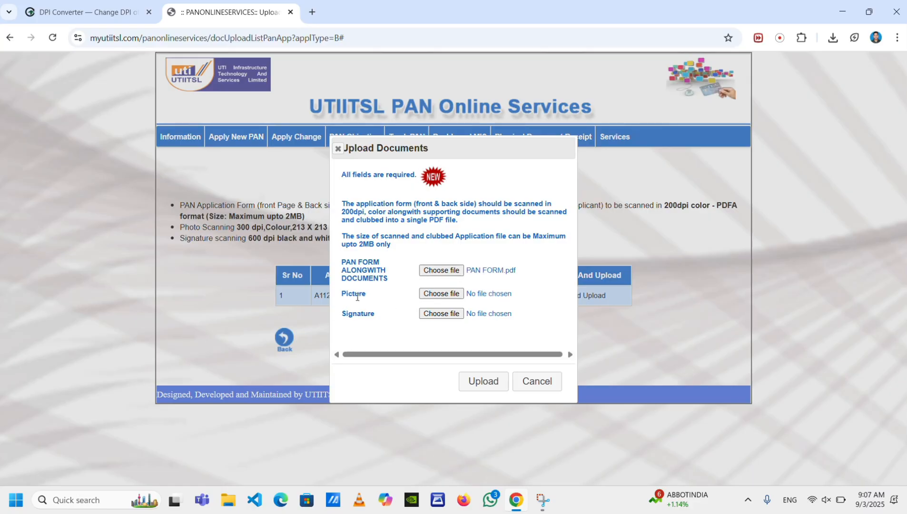
left_click(441, 294)
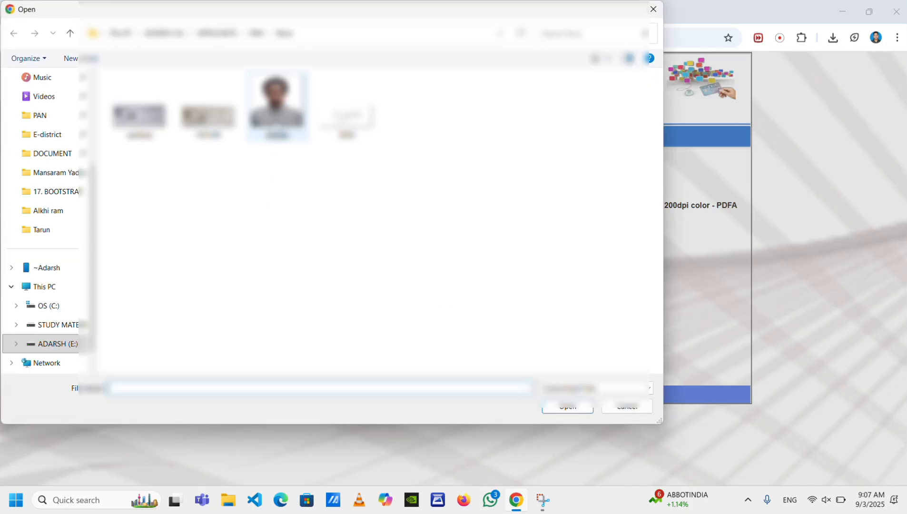
double_click(276, 104)
left_click(437, 312)
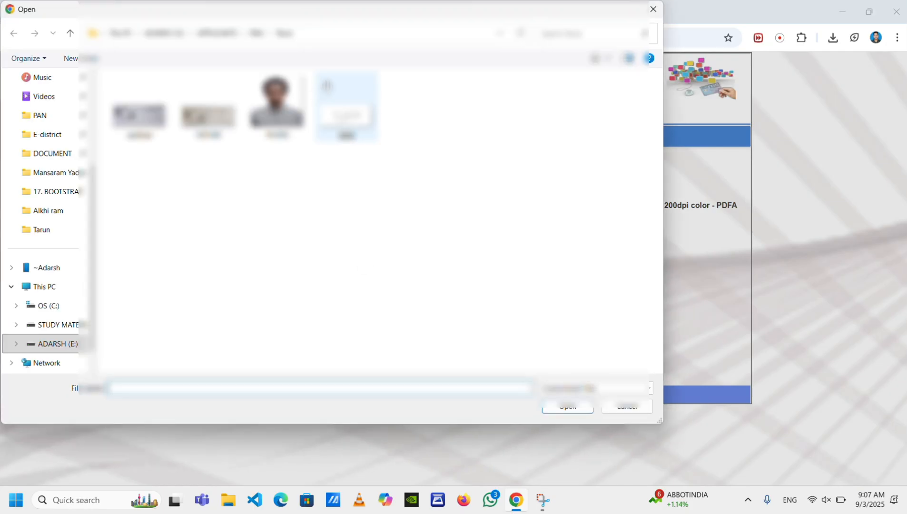
double_click(342, 100)
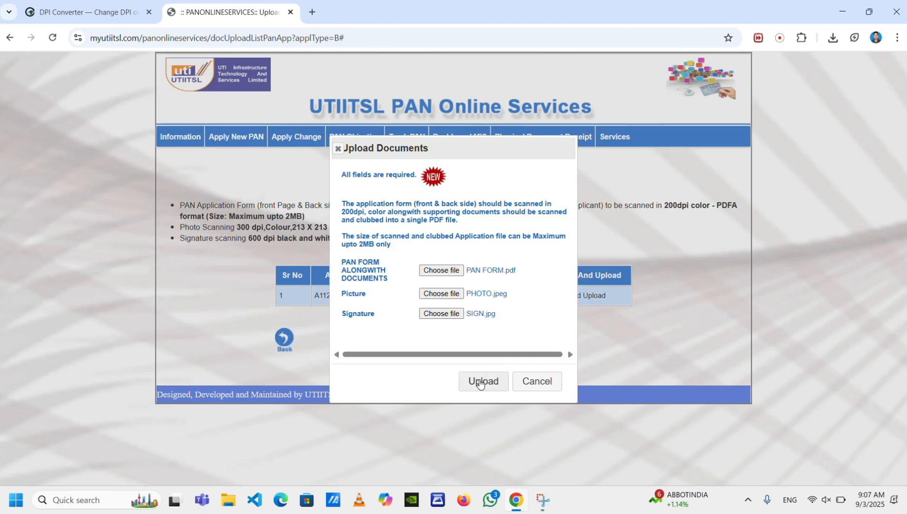
left_click(481, 382)
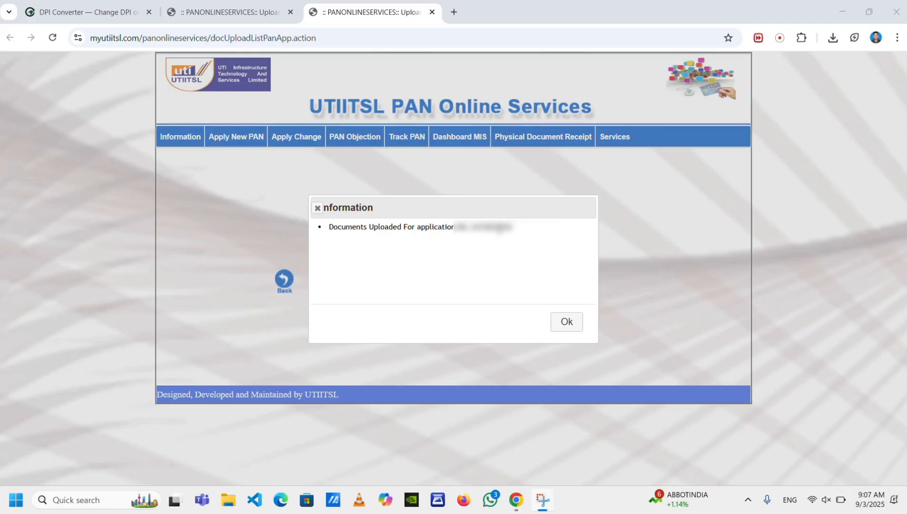
Dismiss the upload confirmation and recheck Apply New PAN > Upload Document, confirming no pending cases
left_click(573, 324)
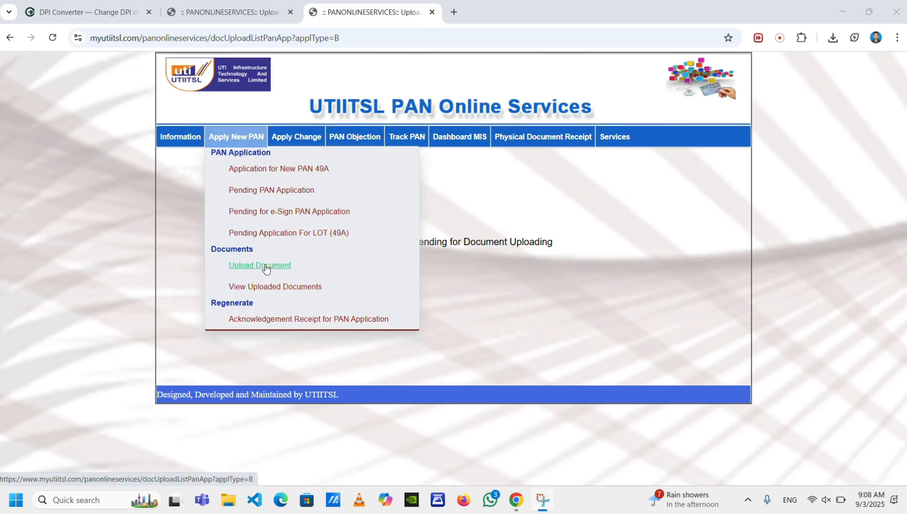
left_click(265, 266)
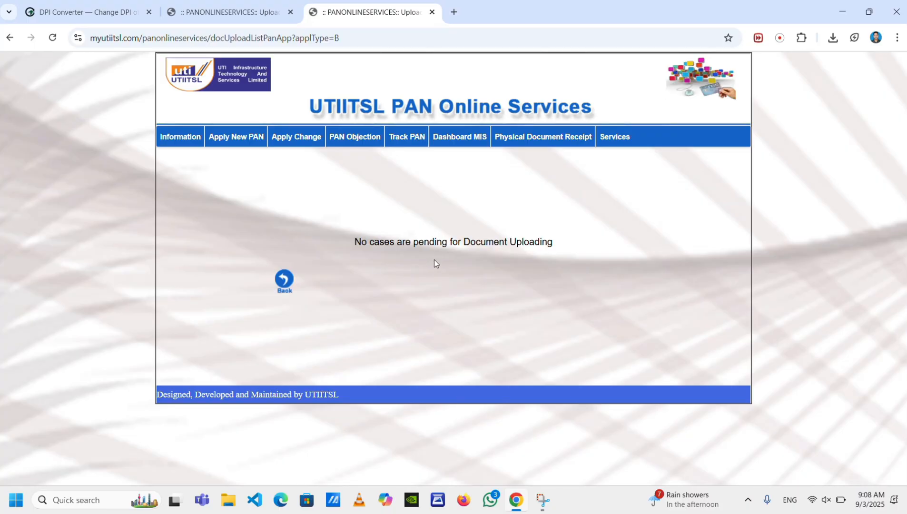
mouse_move(213, 138)
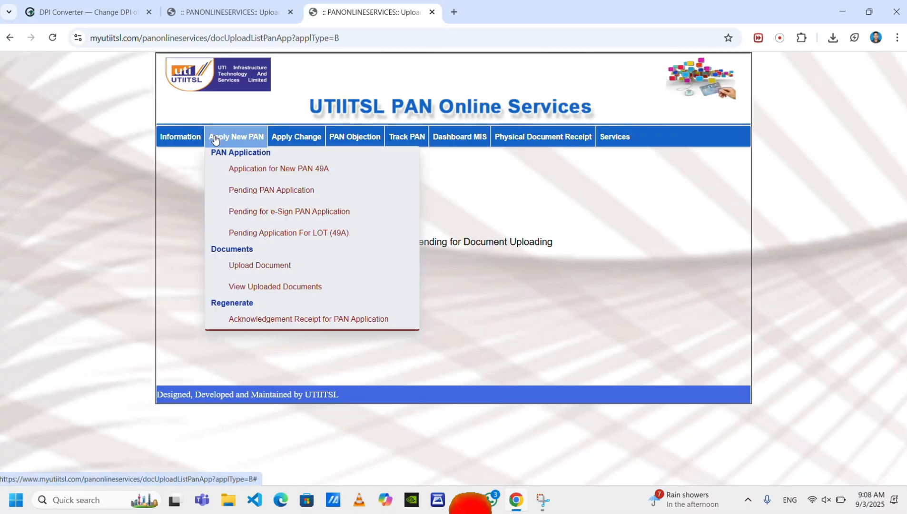